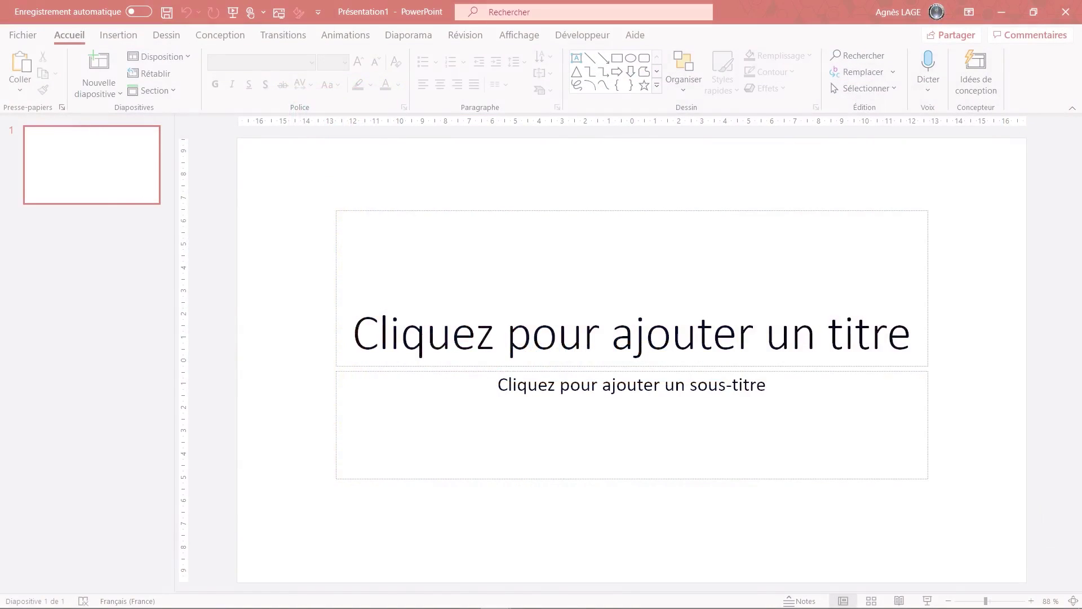
Step: Box-select the title and subtitle placeholders on the first slide and delete both
{"action": "left_click_drag", "start_coordinate": [286, 167], "coordinate": [1079, 583]}
{"action": "key", "text": "Delete"}
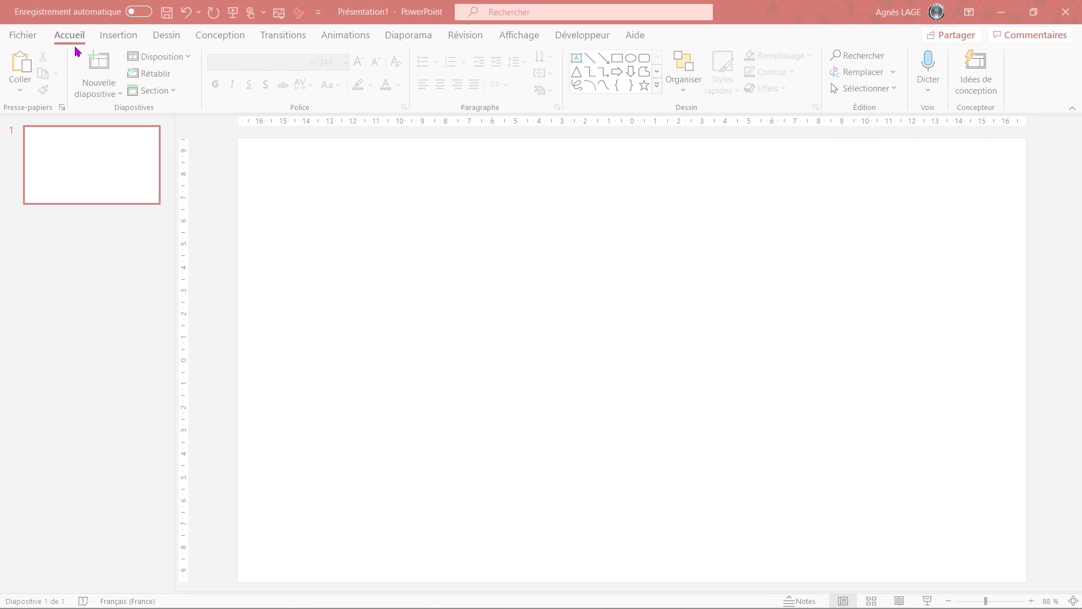
Step: Draw a rectangle and size it to 16 cm high by 29 cm wide
{"action": "left_click", "coordinate": [617, 59]}
{"action": "mouse_move", "coordinate": [345, 216]}
{"action": "left_mouse_down"}
{"action": "mouse_move", "coordinate": [741, 365]}
{"action": "mouse_move", "coordinate": [940, 529]}
{"action": "left_mouse_up"}
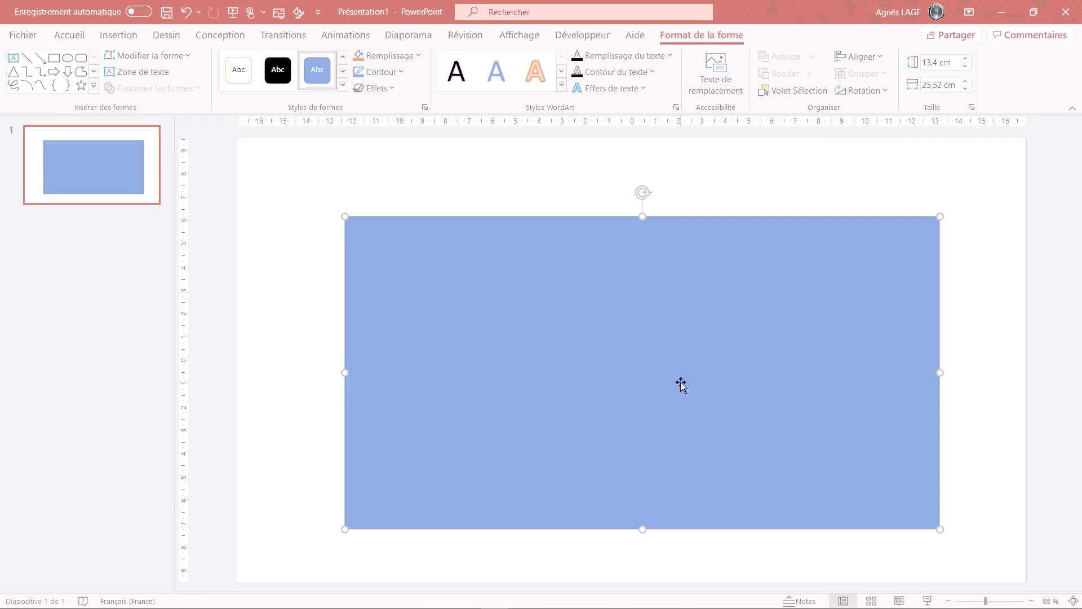
{"action": "left_click", "coordinate": [942, 65]}
{"action": "type", "text": "16"}
{"action": "key", "text": "Tab"}
{"action": "type", "text": "29"}
{"action": "key", "text": "Return"}
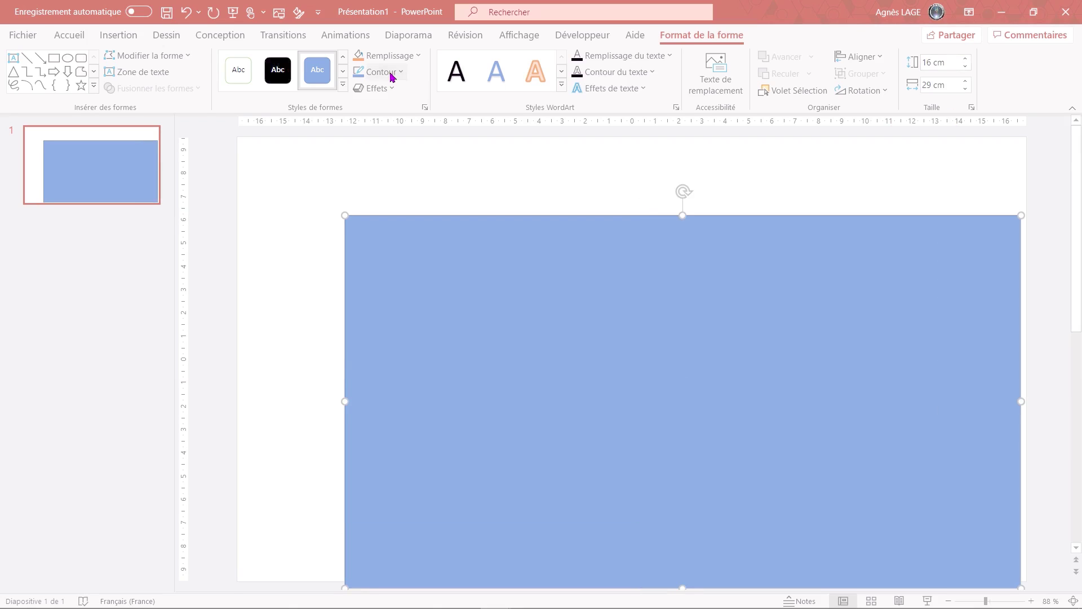
Step: Remove the rectangle's outline and centre it on the slide
{"action": "left_click", "coordinate": [391, 72]}
{"action": "left_click", "coordinate": [401, 227]}
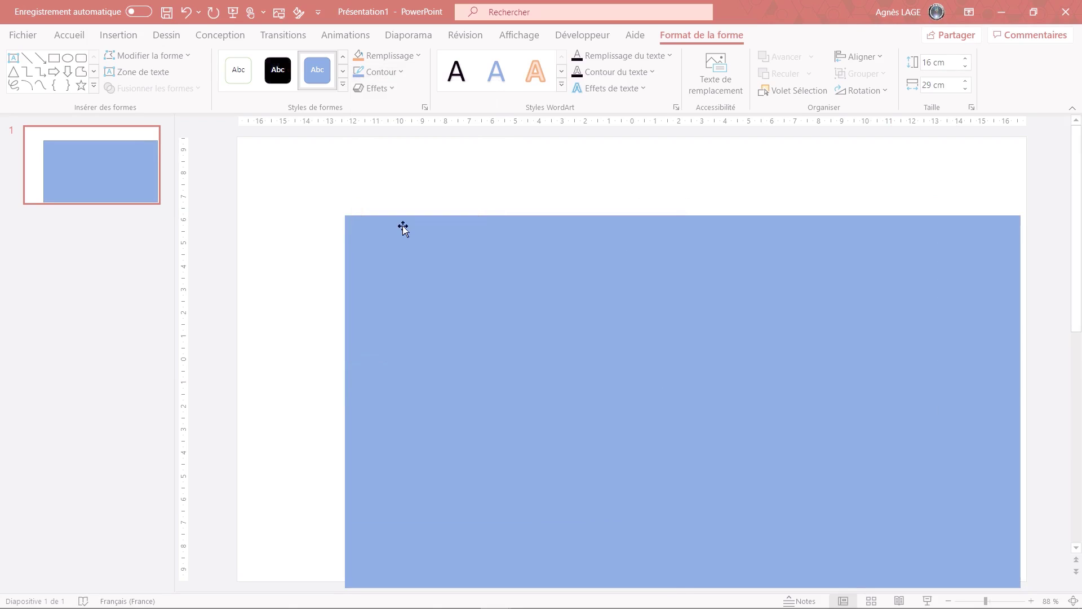
{"action": "mouse_move", "coordinate": [719, 443]}
{"action": "left_mouse_down"}
{"action": "mouse_move", "coordinate": [662, 400]}
{"action": "mouse_move", "coordinate": [669, 406]}
{"action": "mouse_move", "coordinate": [614, 327]}
{"action": "left_mouse_up"}
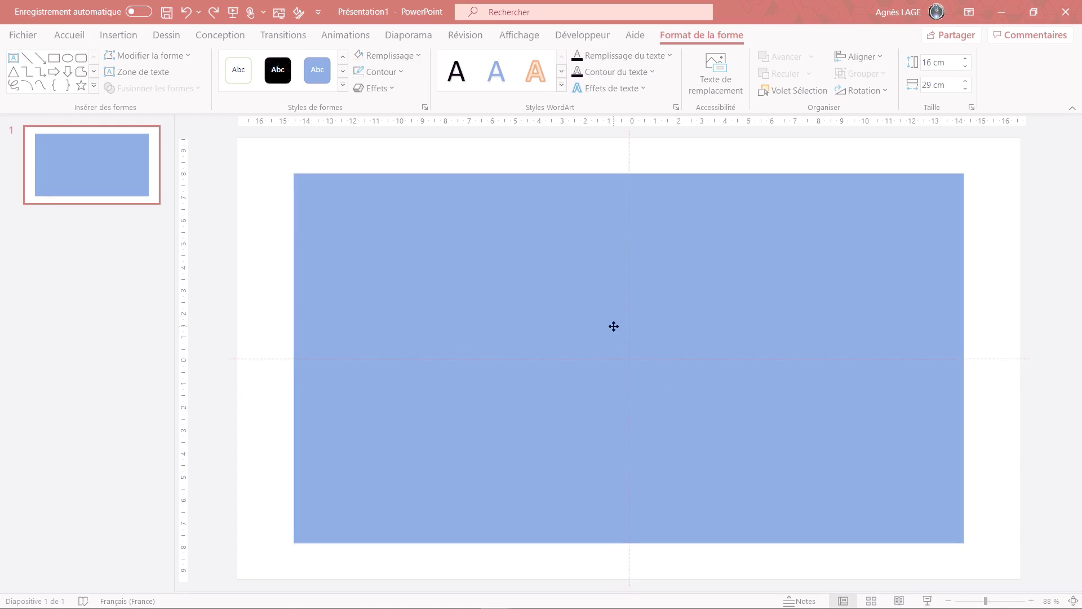
Step: Fill the rectangle with the light-bulb photo Image4 from a file
{"action": "left_click", "coordinate": [390, 58]}
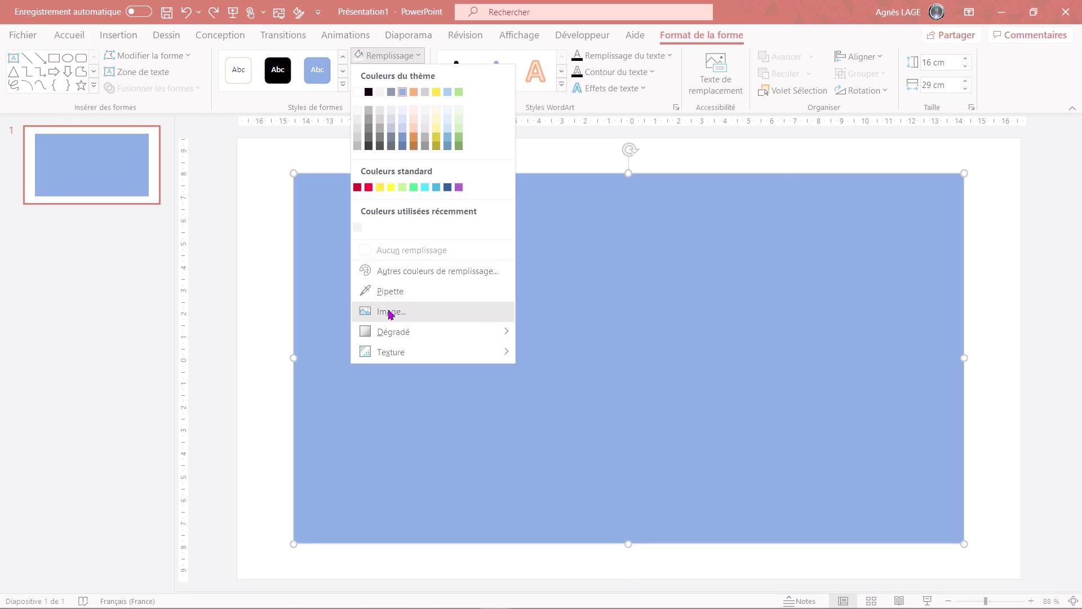
{"action": "left_click", "coordinate": [390, 312]}
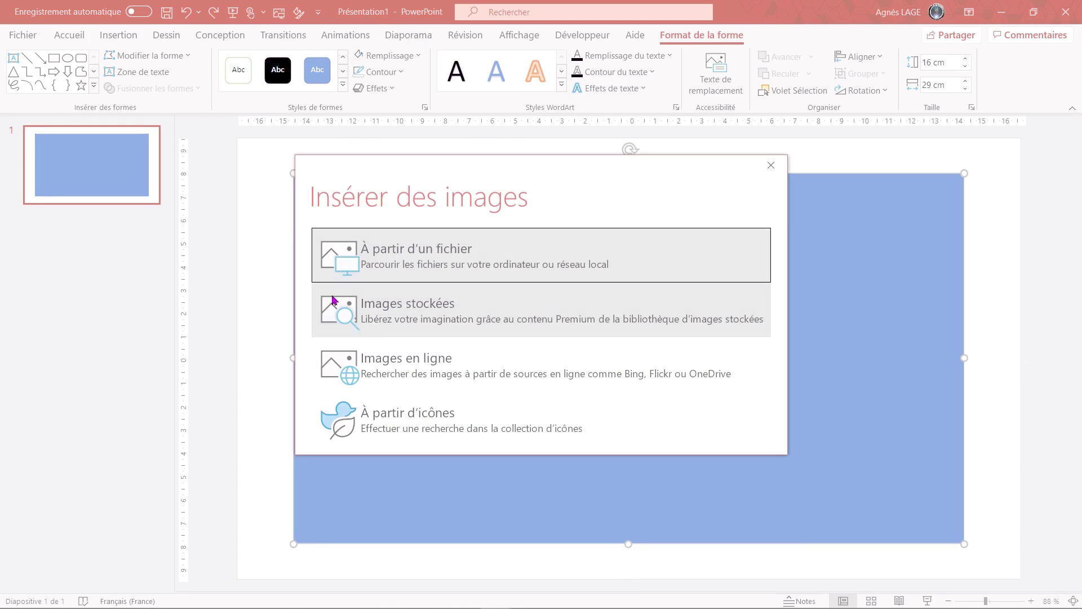
{"action": "left_click", "coordinate": [387, 269]}
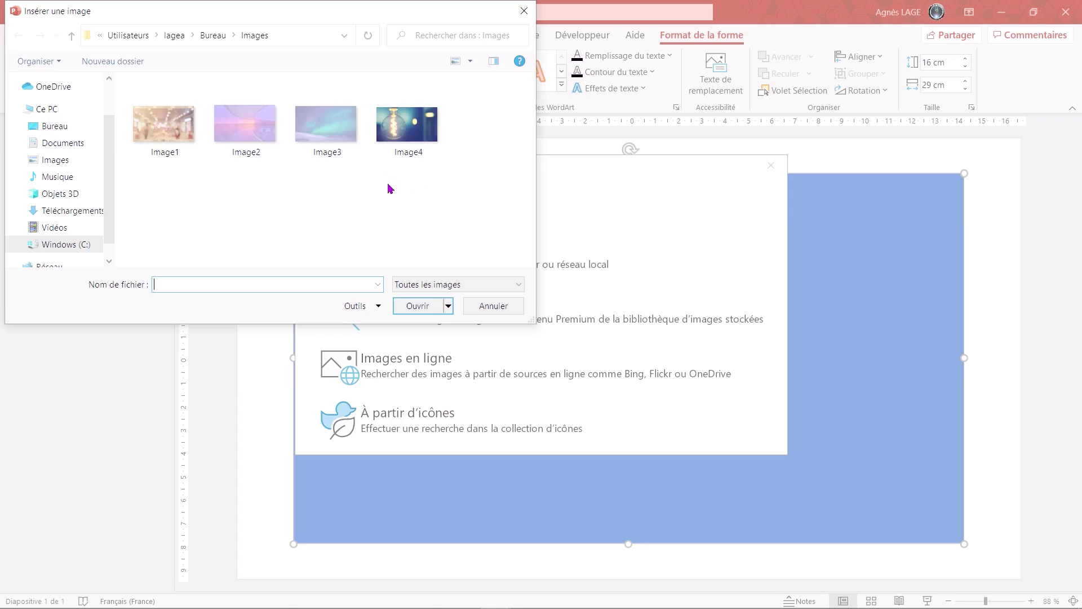
{"action": "left_click", "coordinate": [406, 127]}
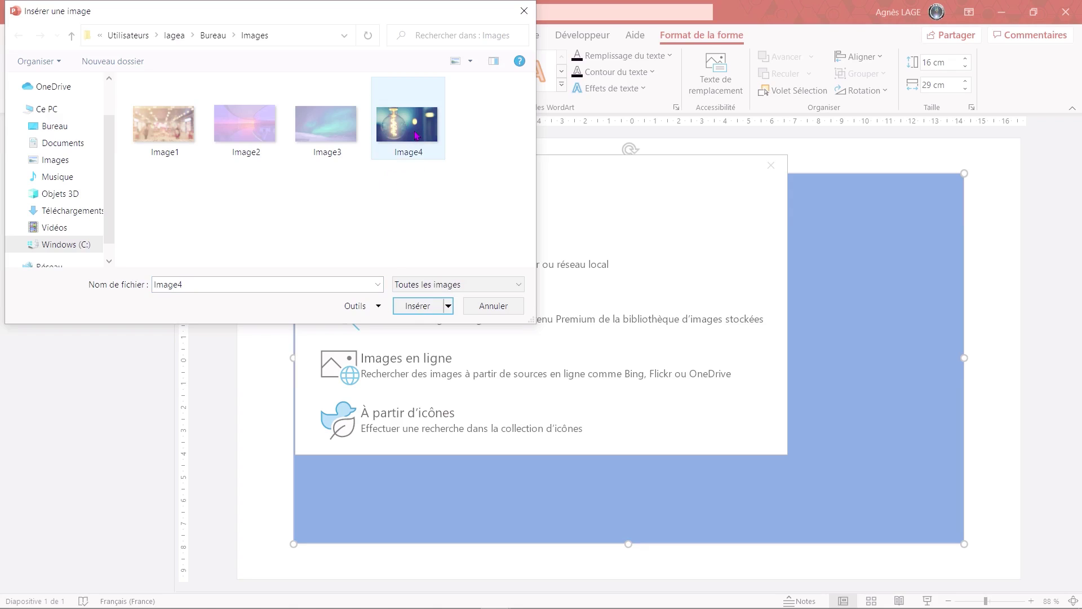
{"action": "left_click", "coordinate": [417, 306]}
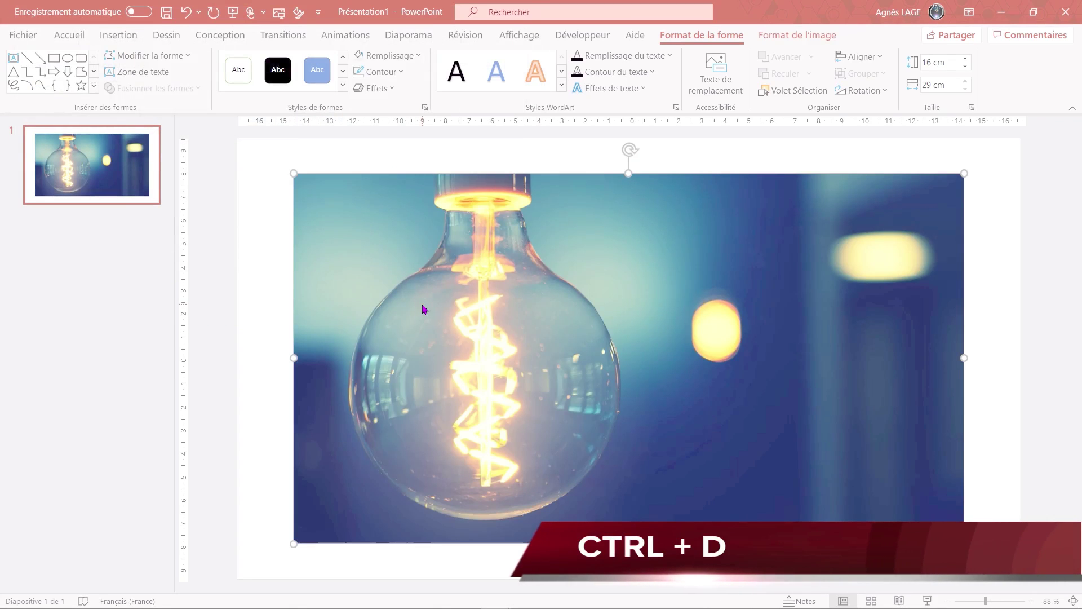
Step: Duplicate the picture-filled rectangle and align the copy exactly over the original
{"action": "key", "text": "ctrl+d"}
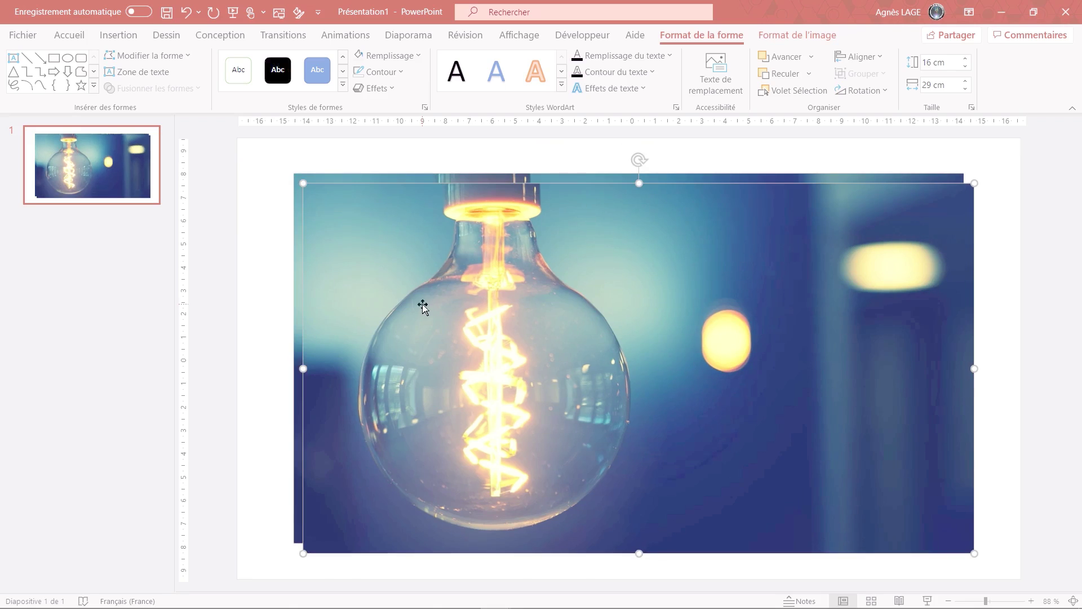
{"action": "left_click_drag", "start_coordinate": [592, 341], "coordinate": [587, 326]}
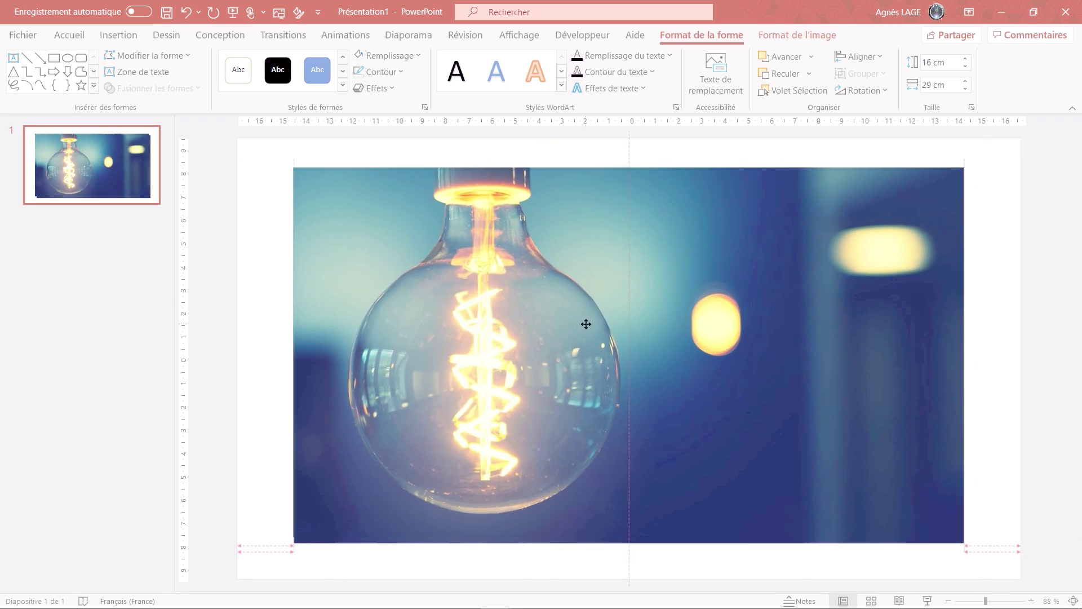
{"action": "left_click_drag", "start_coordinate": [588, 326], "coordinate": [585, 329]}
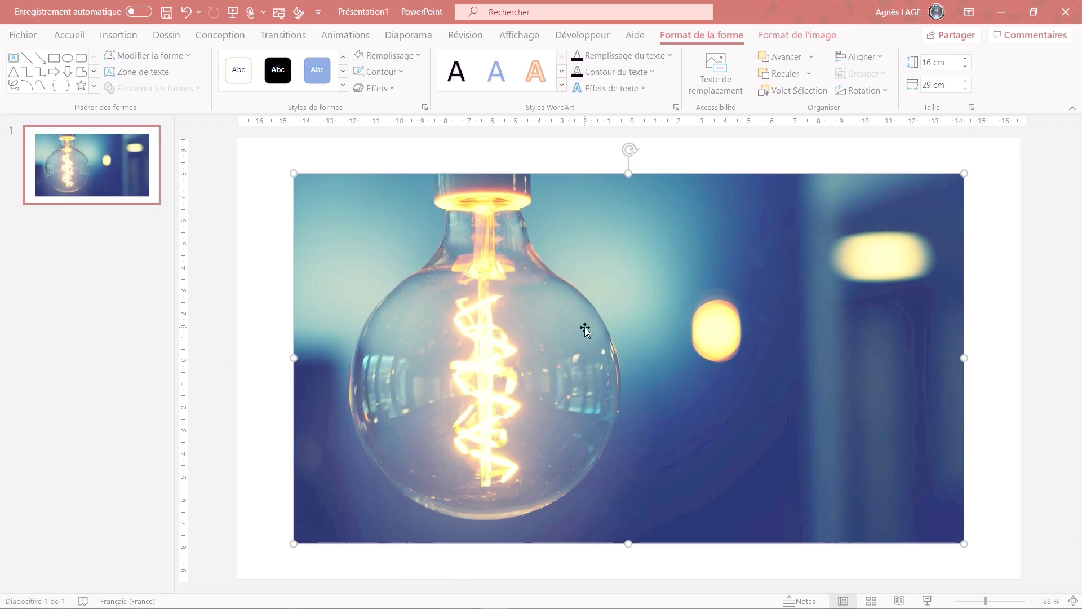
Step: Give the top copy a picture fill from a file, then select all slide objects
{"action": "left_click", "coordinate": [389, 55]}
{"action": "left_click", "coordinate": [388, 312]}
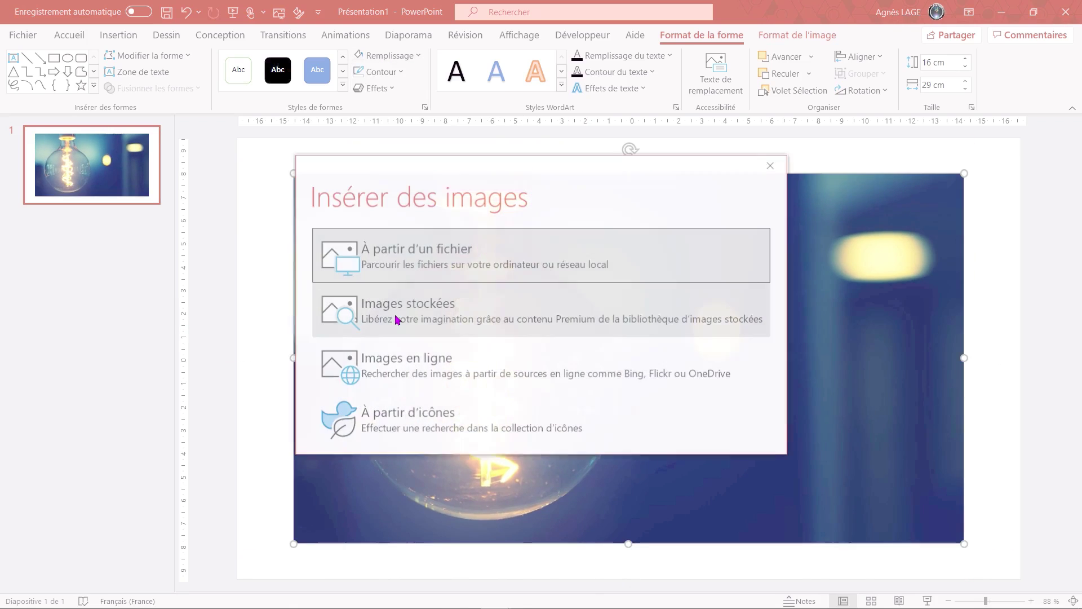
{"action": "left_click", "coordinate": [423, 248]}
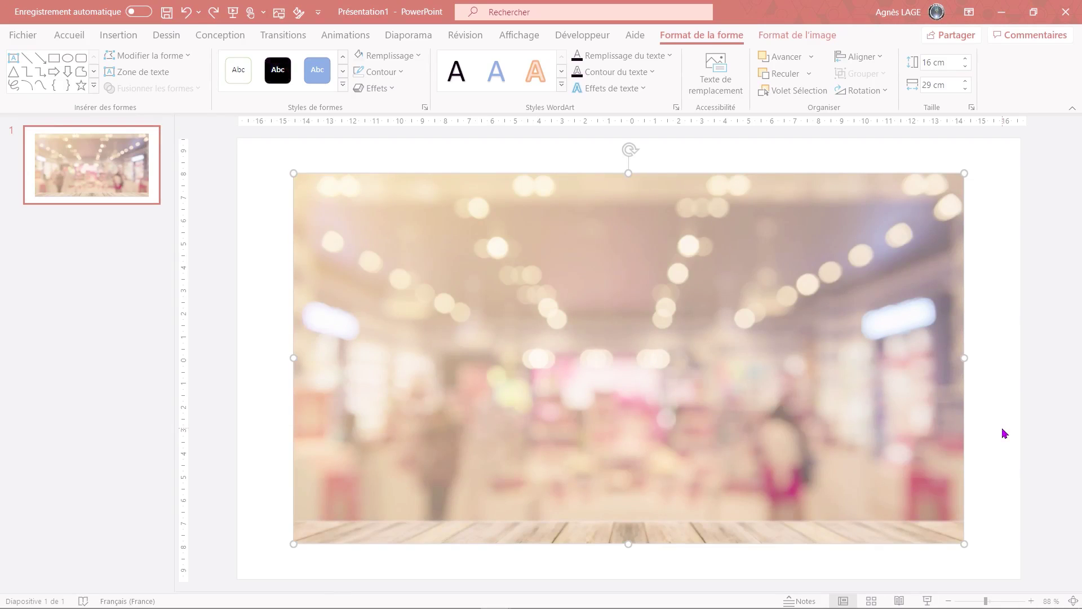
{"action": "key", "text": "ctrl+a"}
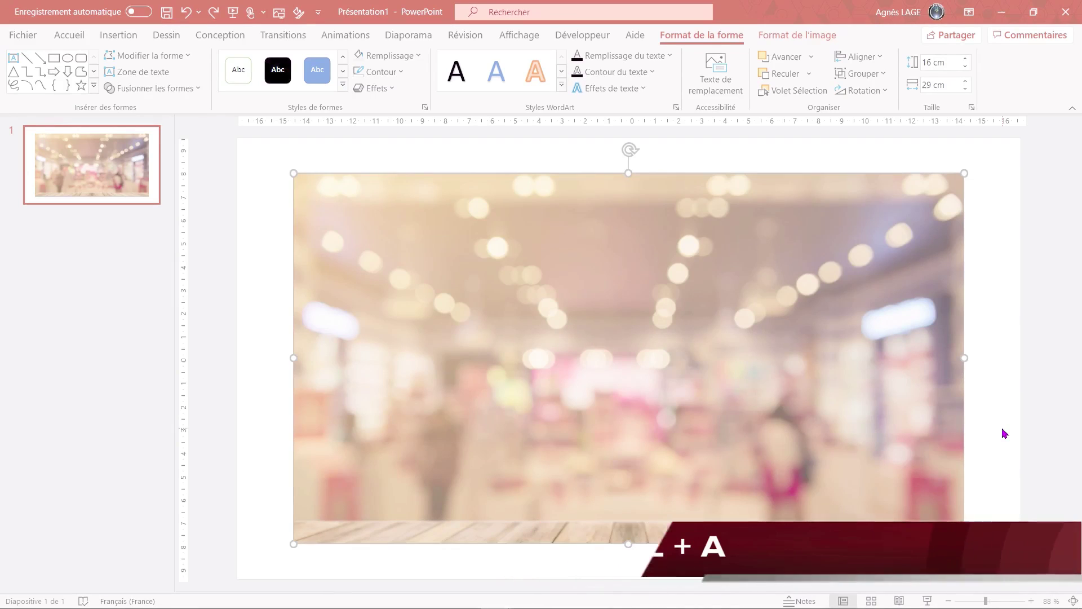
Step: Open the picture formatting settings for the selected pictures
{"action": "left_click", "coordinate": [299, 20]}
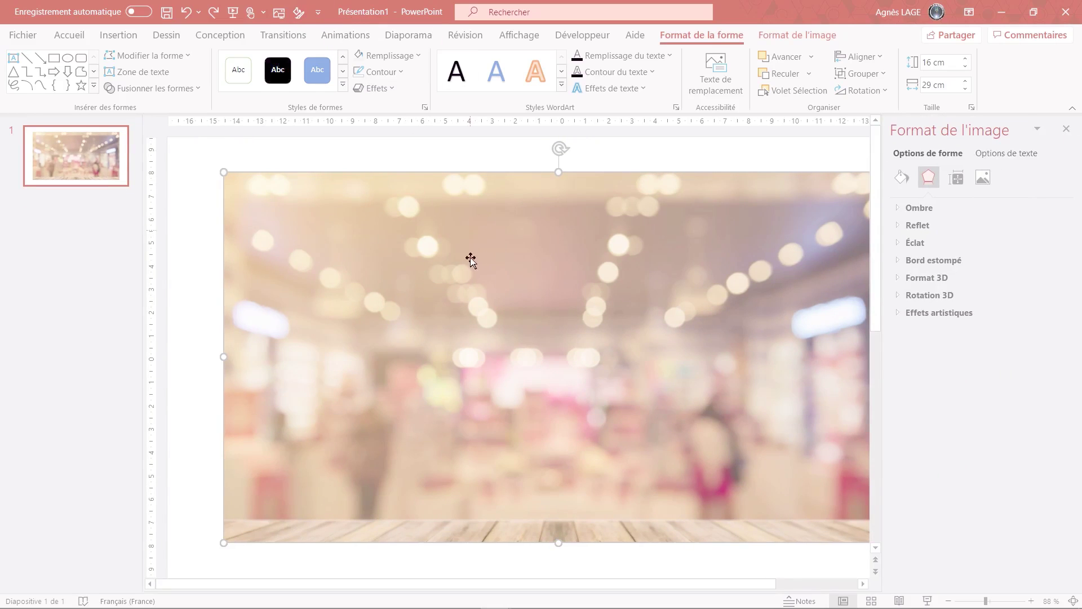
{"action": "right_click", "coordinate": [636, 245]}
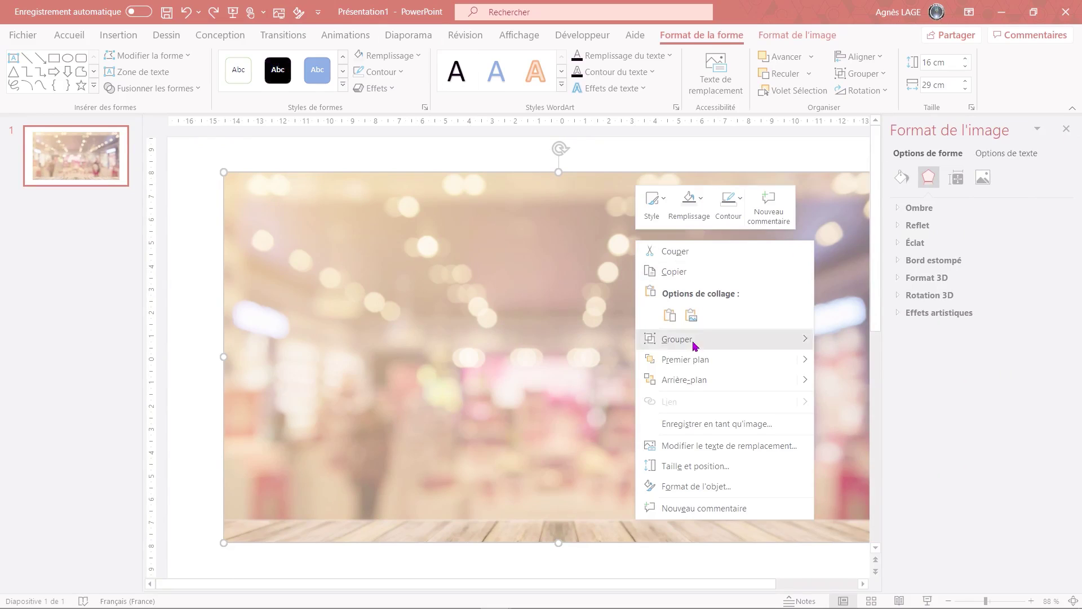
{"action": "left_click", "coordinate": [672, 486]}
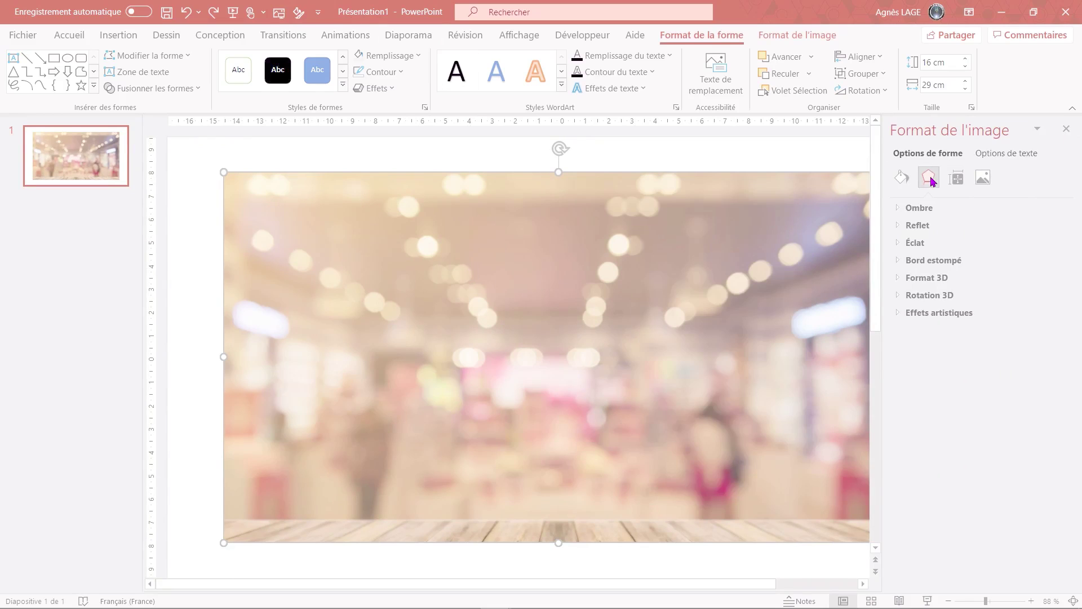
Step: Set a grey shadow with 60 % transparency, 102 % size, maximum blur and 0 pt distance
{"action": "left_click", "coordinate": [917, 209]}
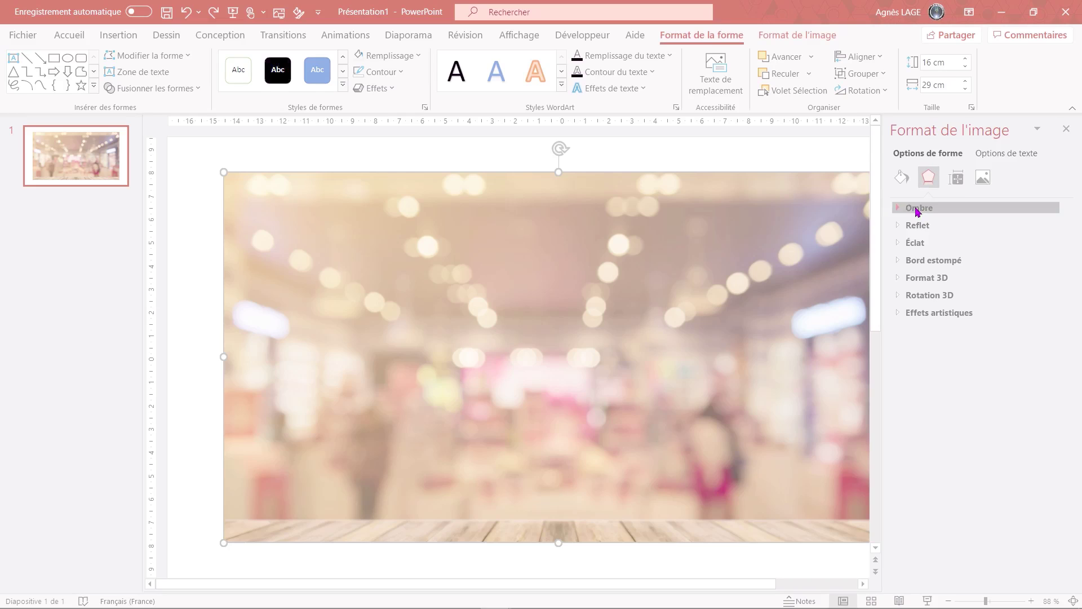
{"action": "left_click", "coordinate": [1054, 250]}
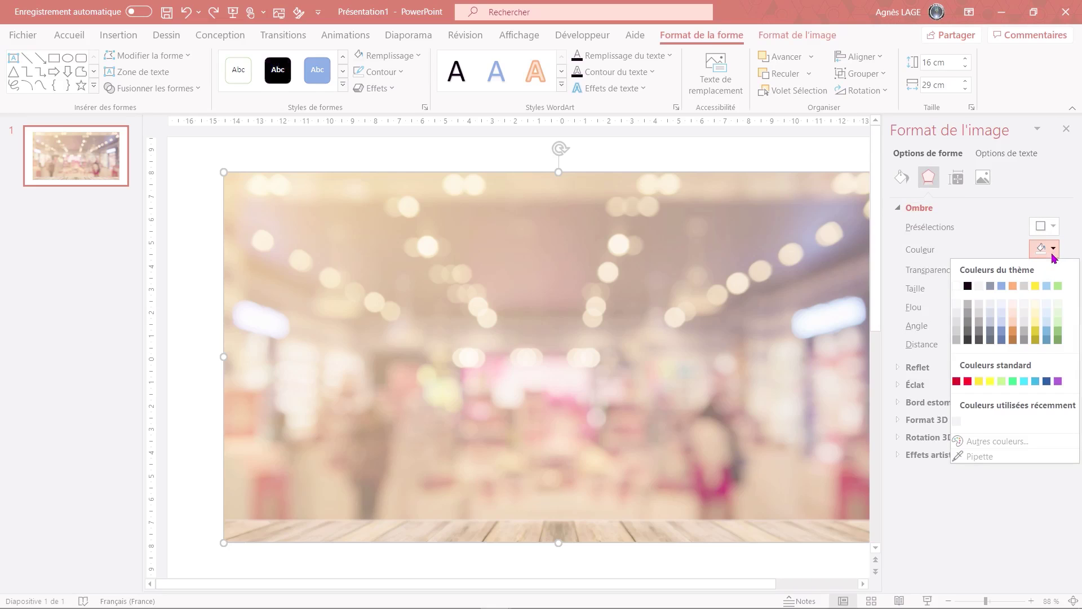
{"action": "left_click", "coordinate": [958, 333]}
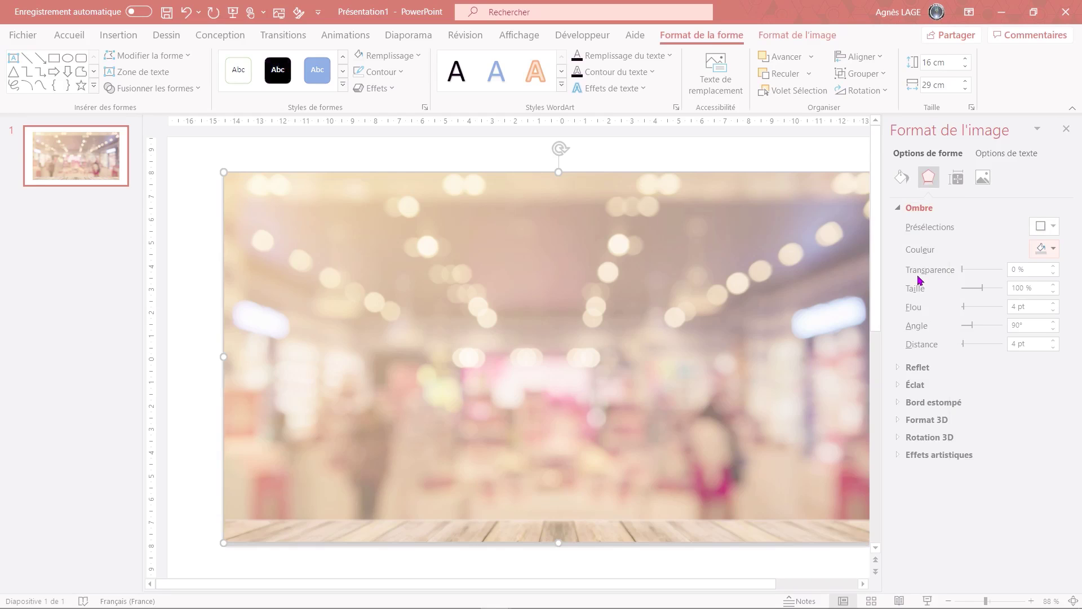
{"action": "left_click", "coordinate": [1013, 268]}
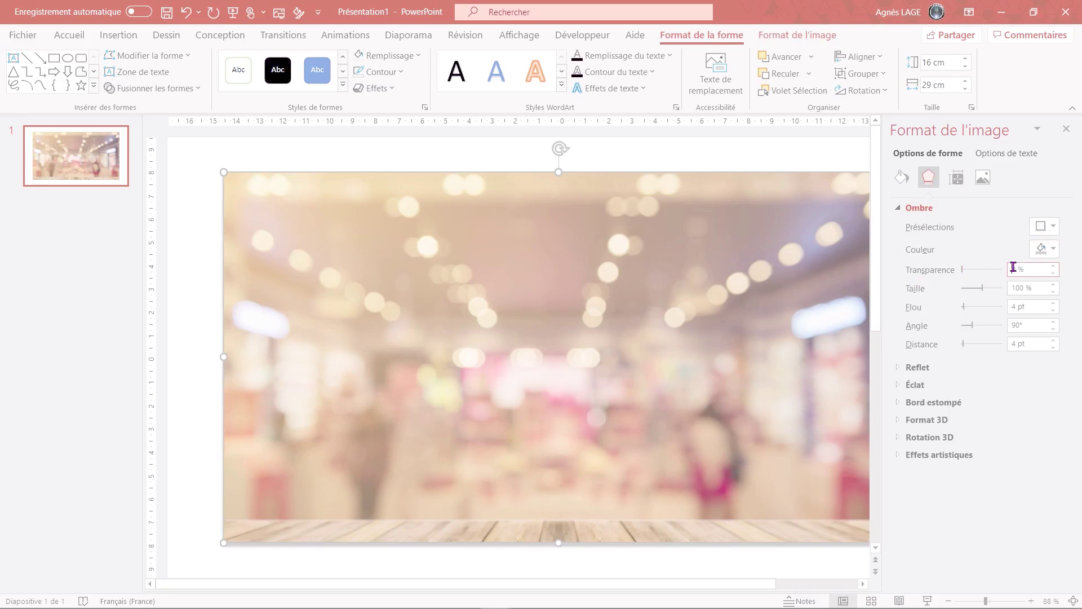
{"action": "type", "text": "60"}
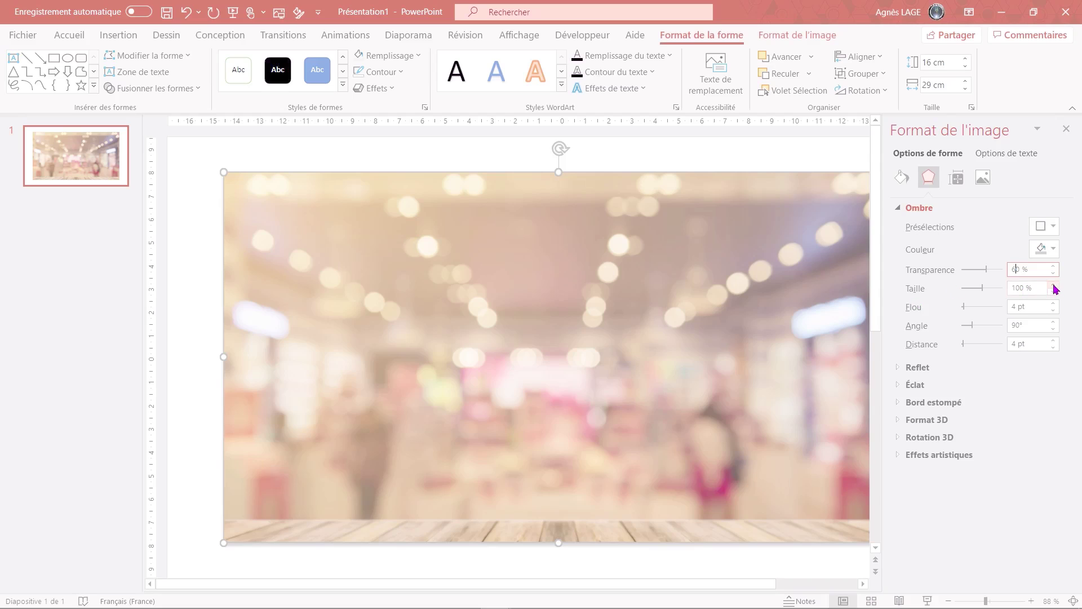
{"action": "double_click", "coordinate": [1054, 285]}
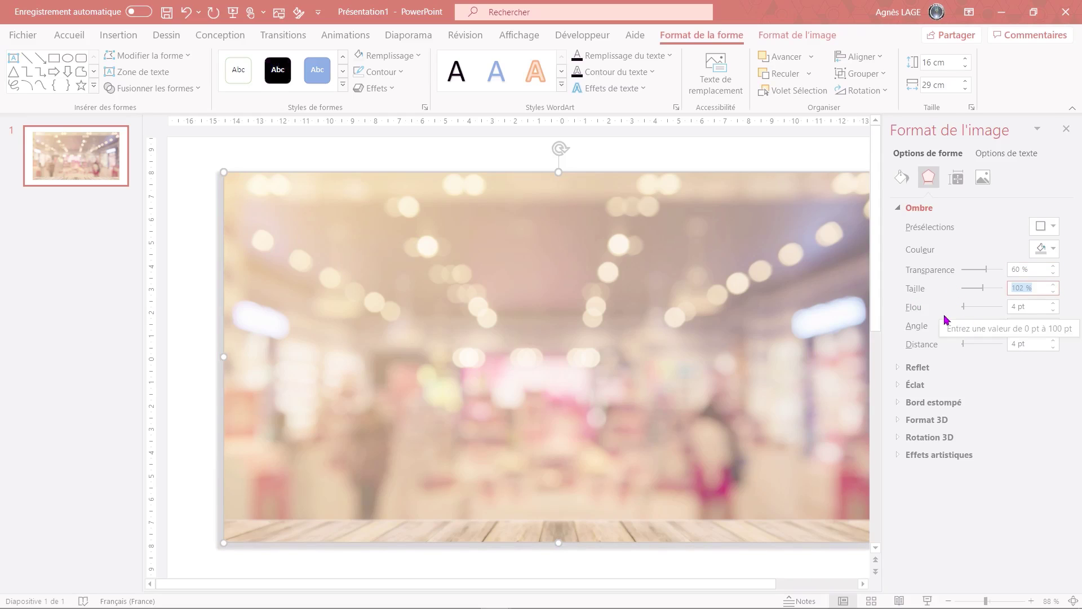
{"action": "left_click", "coordinate": [964, 308]}
{"action": "left_click_drag", "start_coordinate": [964, 307], "coordinate": [1017, 306]}
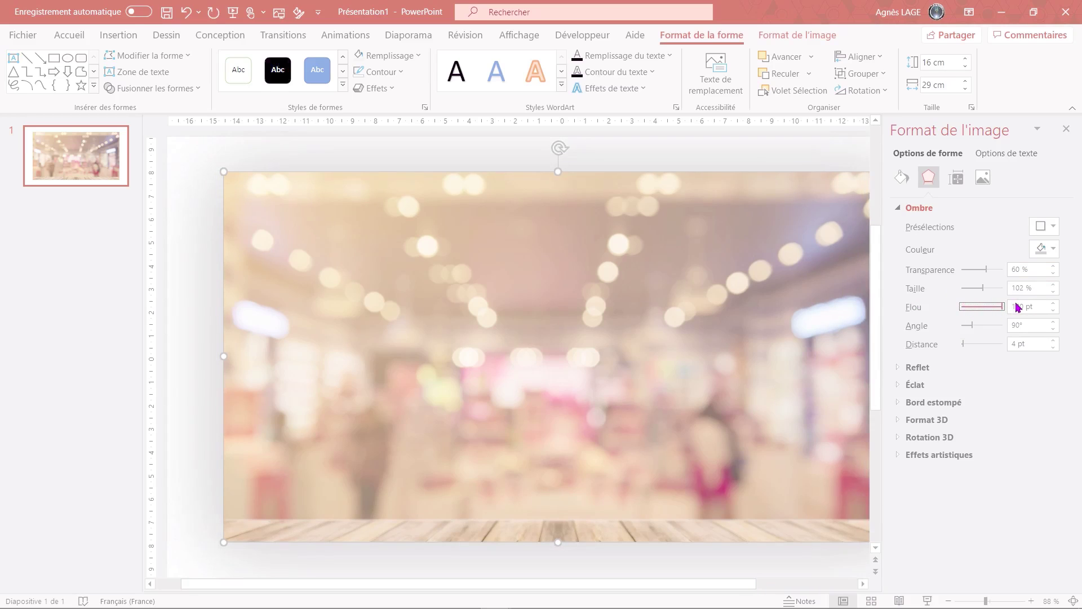
{"action": "left_click", "coordinate": [1053, 348]}
Step: Open the ready-made online 3D models library from the Insert tab
{"action": "left_click", "coordinate": [127, 36]}
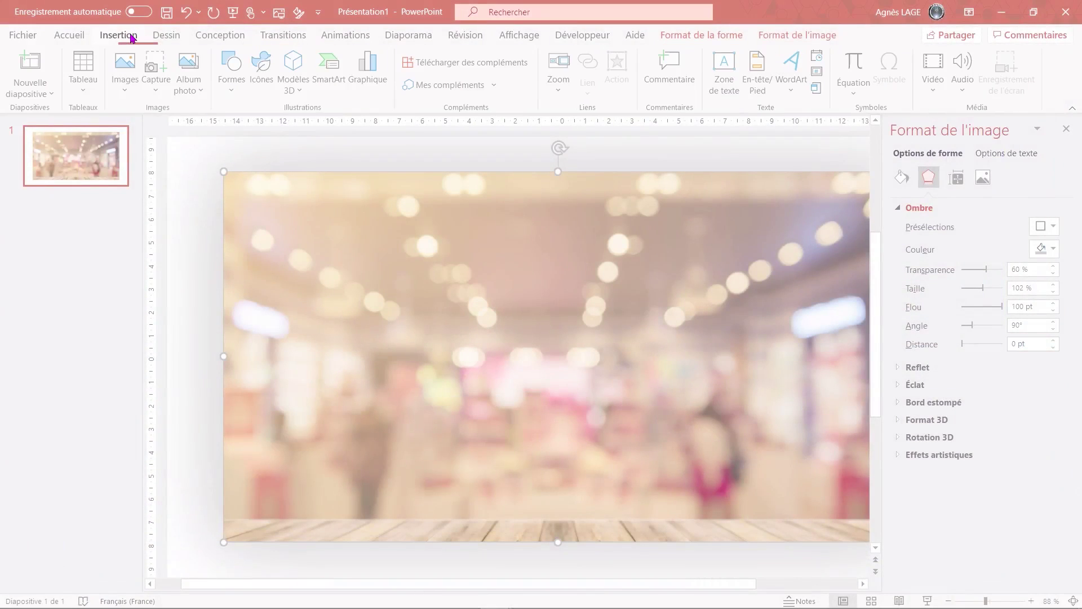
{"action": "left_click", "coordinate": [296, 91]}
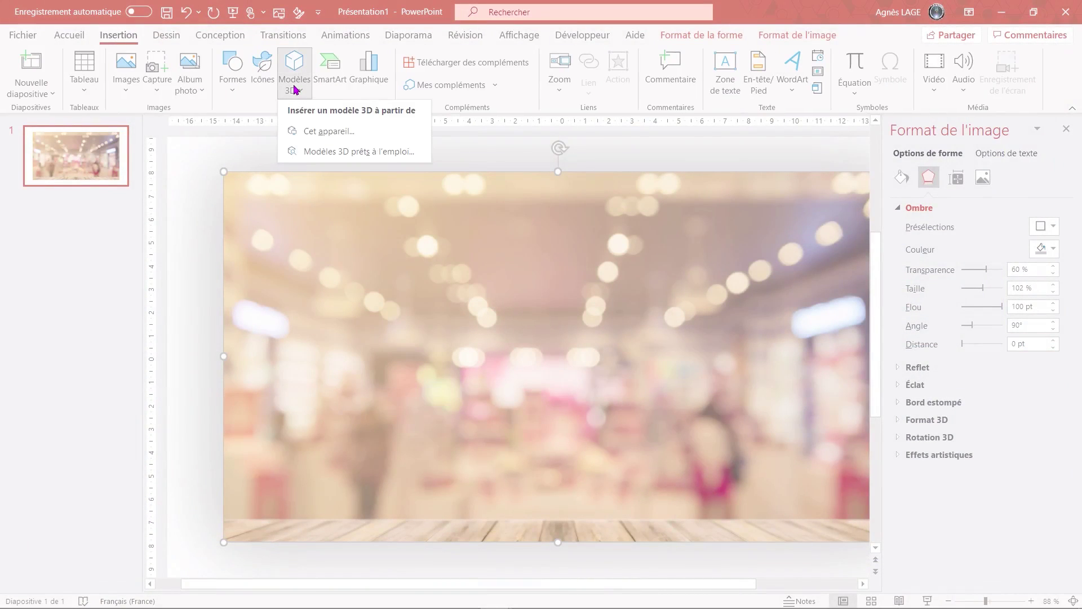
{"action": "left_click", "coordinate": [340, 153]}
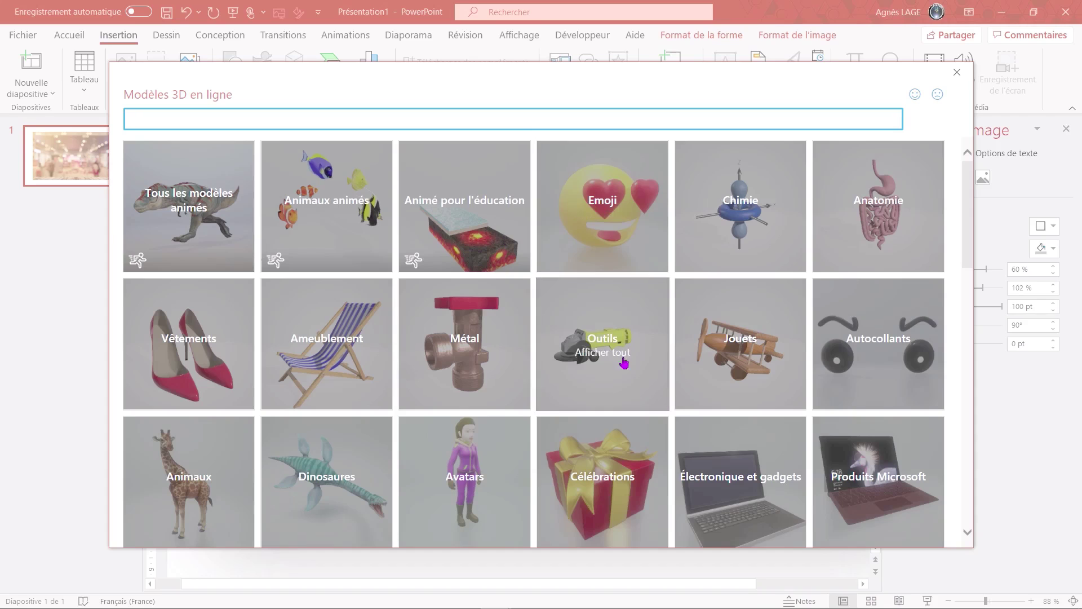
{"action": "scroll", "coordinate": [477, 418], "scroll_direction": "down", "scroll_amount": 5}
{"action": "scroll", "coordinate": [476, 418], "scroll_direction": "down", "scroll_amount": 2}
{"action": "scroll", "coordinate": [476, 419], "scroll_direction": "down", "scroll_amount": 4}
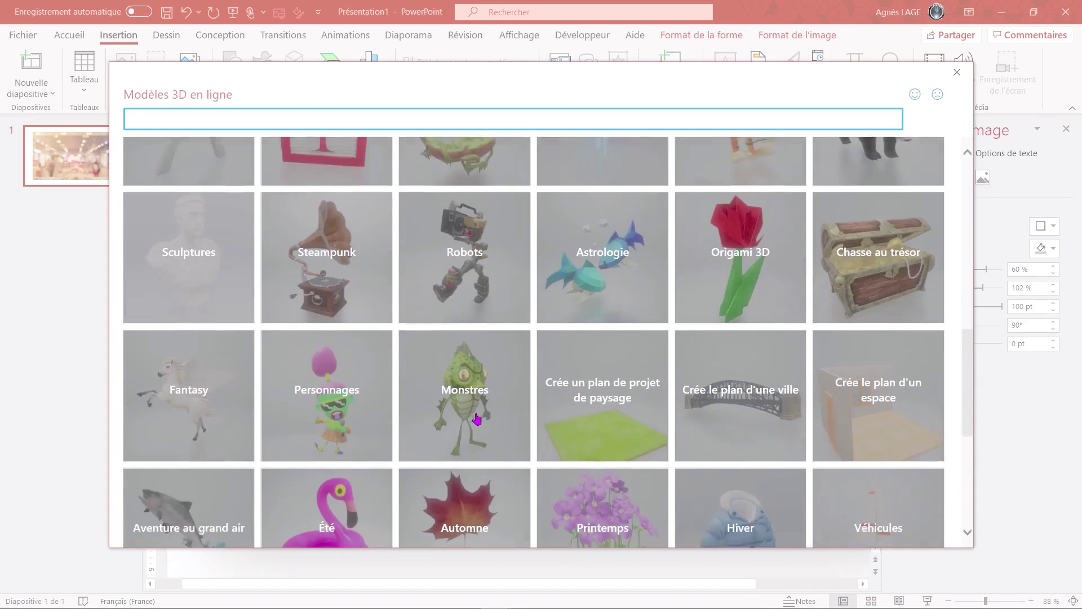
{"action": "scroll", "coordinate": [477, 419], "scroll_direction": "down", "scroll_amount": 1}
{"action": "scroll", "coordinate": [476, 419], "scroll_direction": "up", "scroll_amount": 3}
{"action": "scroll", "coordinate": [477, 419], "scroll_direction": "up", "scroll_amount": 2}
{"action": "scroll", "coordinate": [490, 434], "scroll_direction": "up", "scroll_amount": 1}
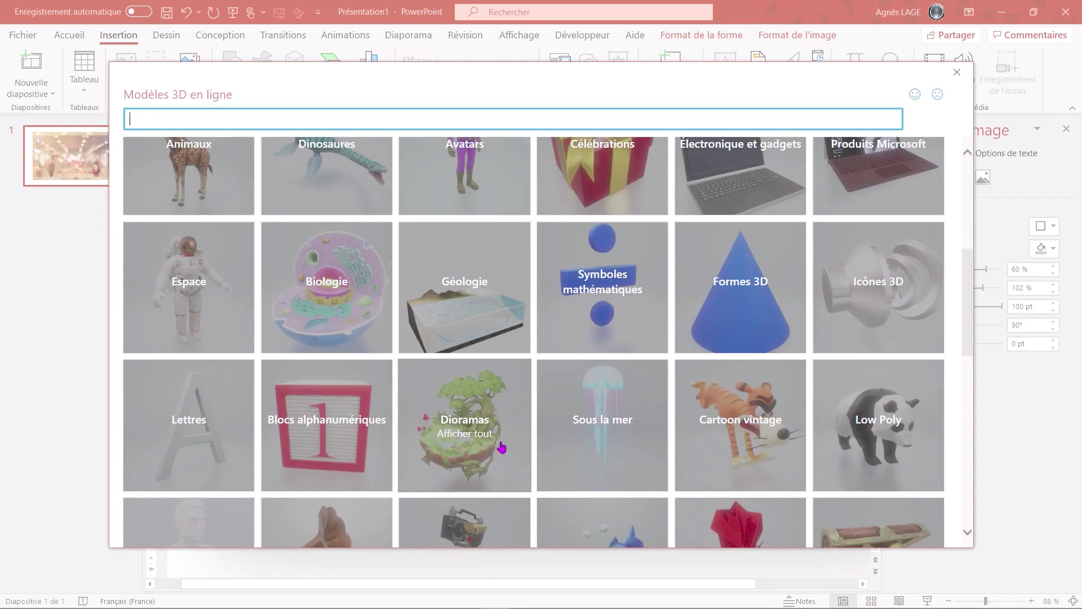
Step: Insert the blue box model from the Formes 3D category onto the slide
{"action": "left_click", "coordinate": [731, 312]}
{"action": "scroll", "coordinate": [732, 313], "scroll_direction": "down", "scroll_amount": 3}
{"action": "scroll", "coordinate": [731, 313], "scroll_direction": "down", "scroll_amount": 1}
{"action": "scroll", "coordinate": [731, 313], "scroll_direction": "down", "scroll_amount": 3}
{"action": "scroll", "coordinate": [731, 312], "scroll_direction": "down", "scroll_amount": 2}
{"action": "scroll", "coordinate": [731, 313], "scroll_direction": "down", "scroll_amount": 1}
{"action": "scroll", "coordinate": [731, 312], "scroll_direction": "down", "scroll_amount": 5}
{"action": "scroll", "coordinate": [731, 312], "scroll_direction": "down", "scroll_amount": 5}
{"action": "scroll", "coordinate": [731, 312], "scroll_direction": "down", "scroll_amount": 2}
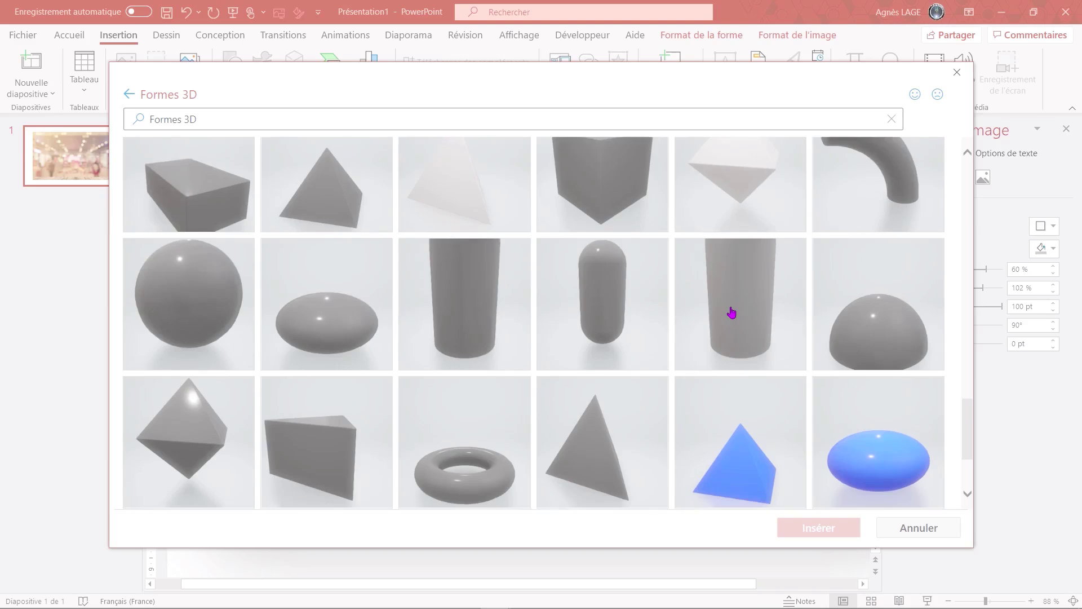
{"action": "scroll", "coordinate": [730, 310], "scroll_direction": "down", "scroll_amount": 2}
{"action": "scroll", "coordinate": [728, 281], "scroll_direction": "down", "scroll_amount": 3}
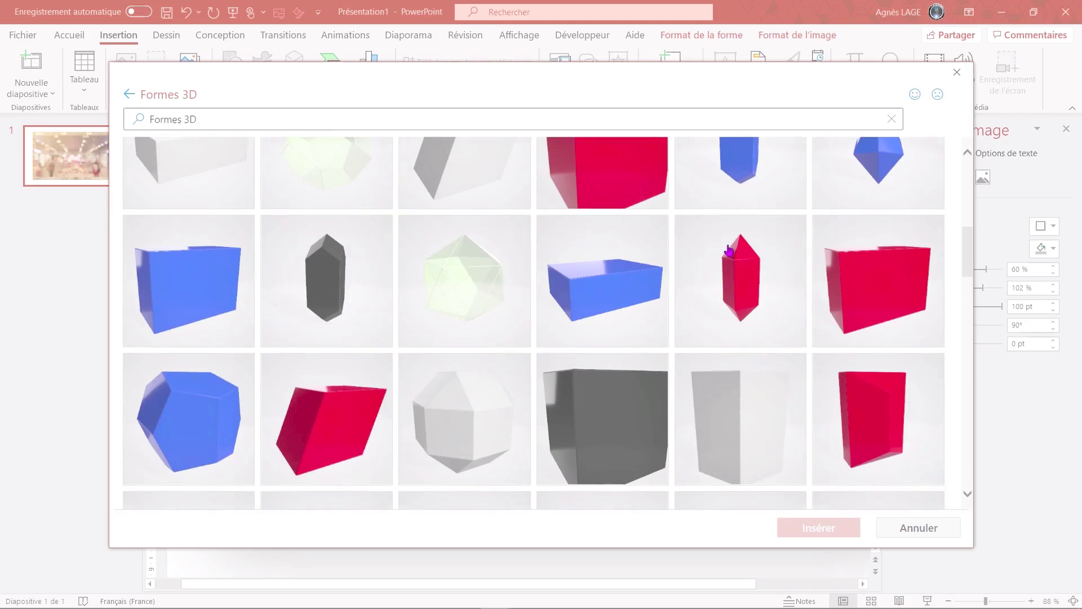
{"action": "left_click", "coordinate": [582, 278]}
{"action": "left_click", "coordinate": [806, 529]}
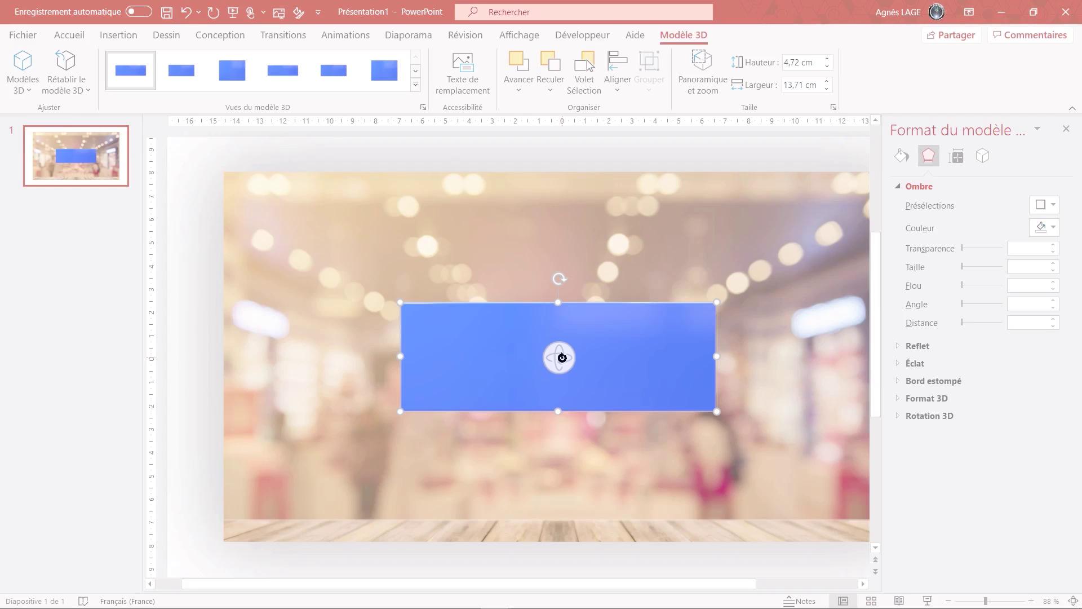
Step: Rotate the blue box, then apply the first straight-on preset in Vues du modèle 3D
{"action": "mouse_move", "coordinate": [562, 357]}
{"action": "left_mouse_down"}
{"action": "mouse_move", "coordinate": [599, 382]}
{"action": "mouse_move", "coordinate": [672, 389]}
{"action": "mouse_move", "coordinate": [683, 408]}
{"action": "mouse_move", "coordinate": [779, 380]}
{"action": "mouse_move", "coordinate": [851, 377]}
{"action": "mouse_move", "coordinate": [845, 449]}
{"action": "mouse_move", "coordinate": [772, 488]}
{"action": "mouse_move", "coordinate": [665, 395]}
{"action": "mouse_move", "coordinate": [637, 281]}
{"action": "left_mouse_up"}
{"action": "left_click_drag", "start_coordinate": [784, 307], "coordinate": [572, 337]}
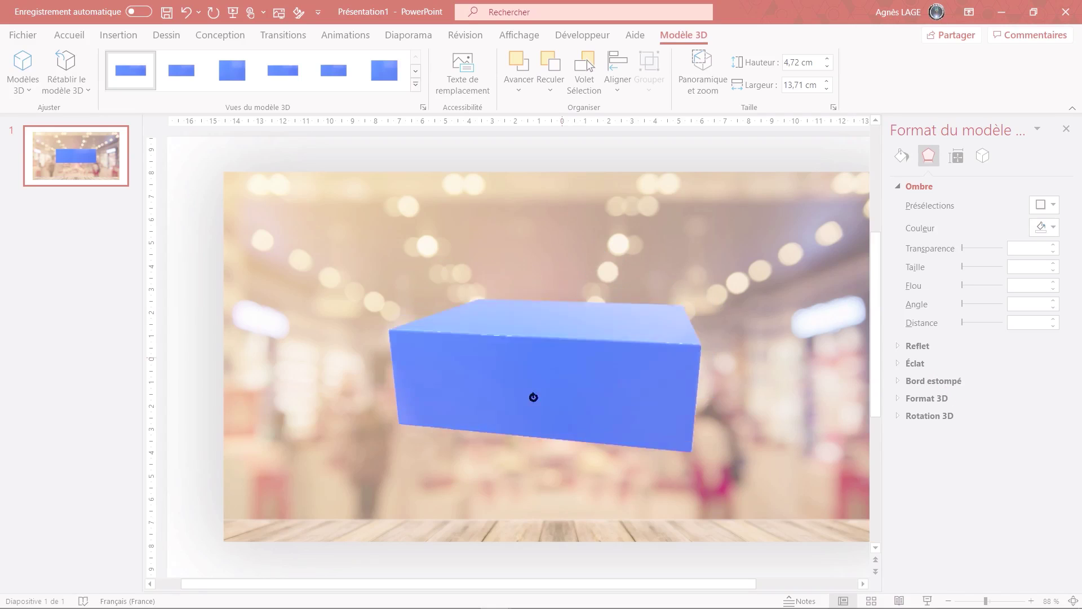
{"action": "left_click_drag", "start_coordinate": [573, 337], "coordinate": [601, 446]}
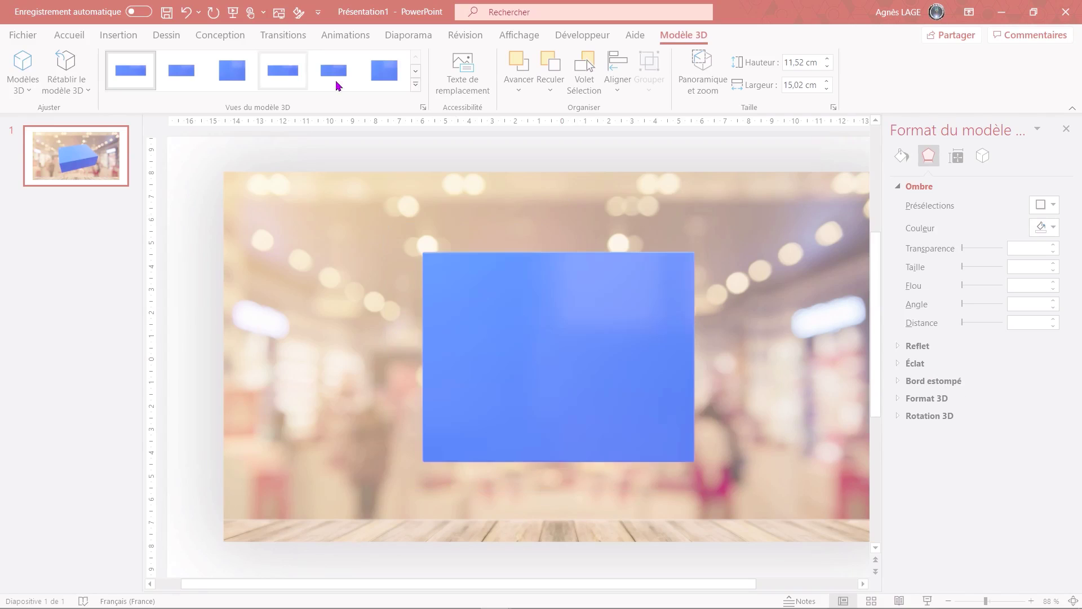
{"action": "left_click", "coordinate": [416, 85]}
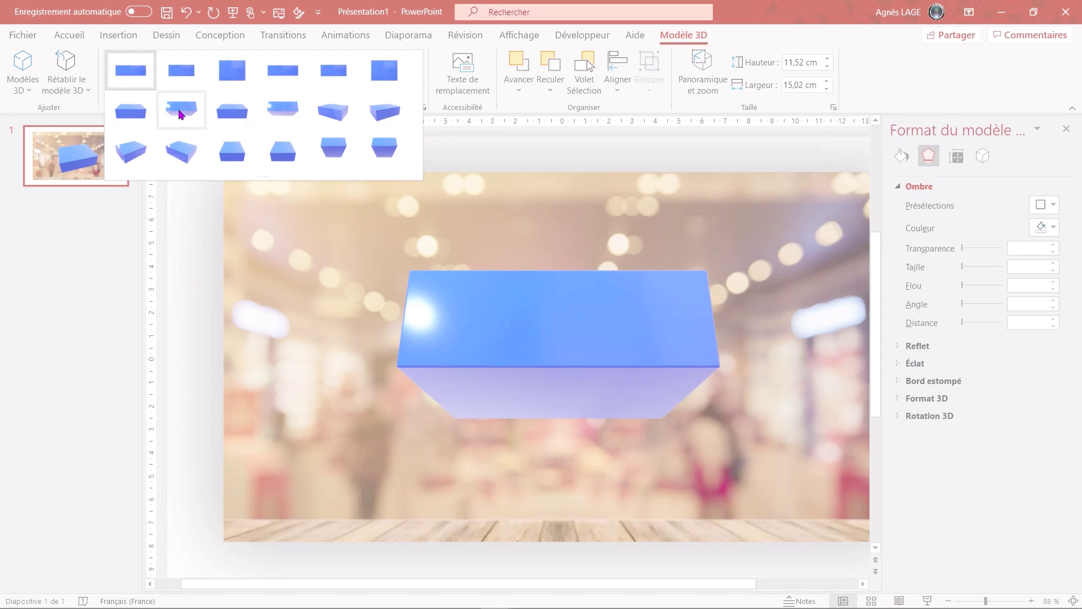
{"action": "left_click", "coordinate": [140, 75]}
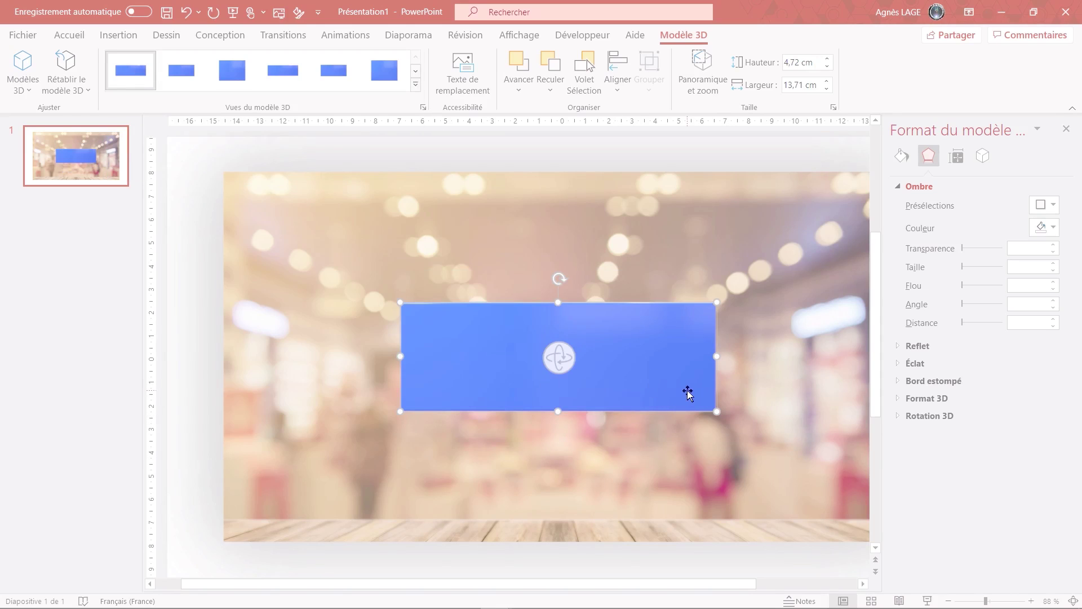
Step: Move the flat blue panel to the slide's upper left and pick the Line tool
{"action": "left_click_drag", "start_coordinate": [467, 350], "coordinate": [305, 234]}
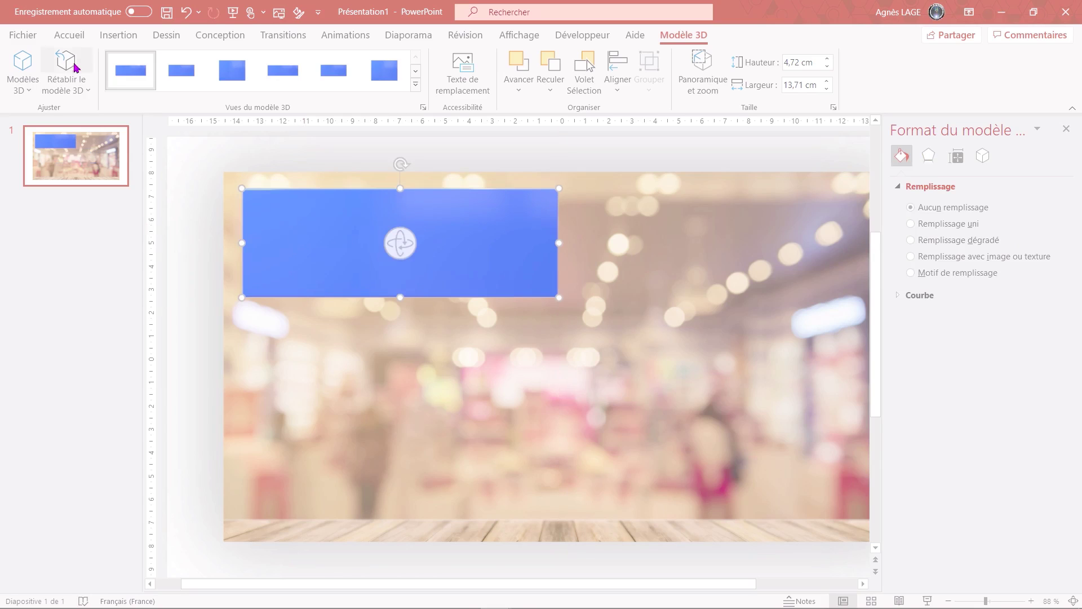
{"action": "left_click", "coordinate": [72, 36]}
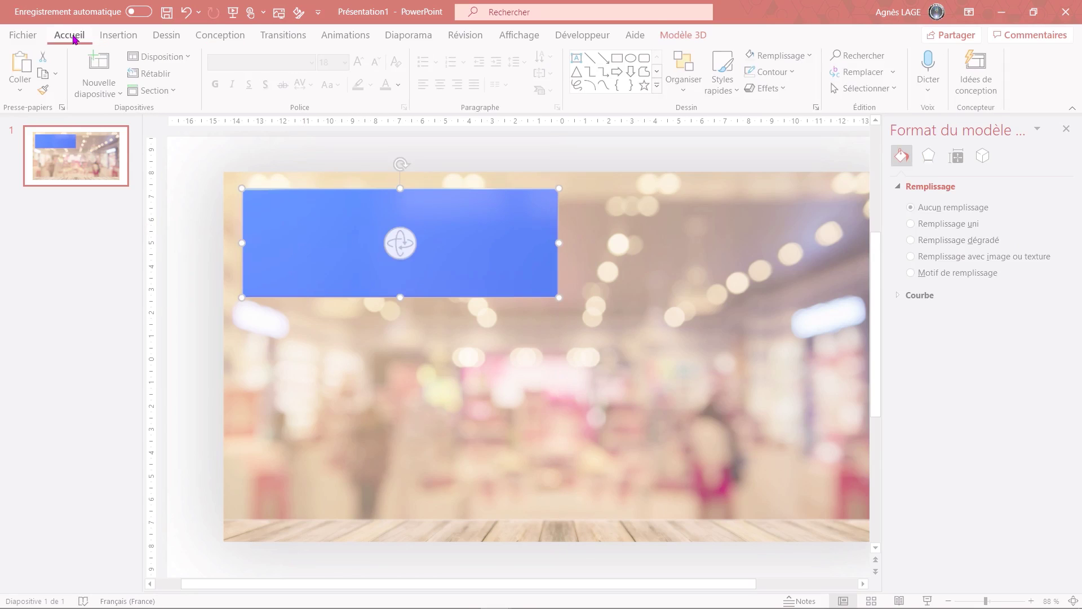
{"action": "left_click", "coordinate": [590, 59]}
Step: Draw a white 3 pt line, about 13.67 cm long, across the bottom of the blue panel
{"action": "left_click_drag", "start_coordinate": [375, 276], "coordinate": [559, 285]}
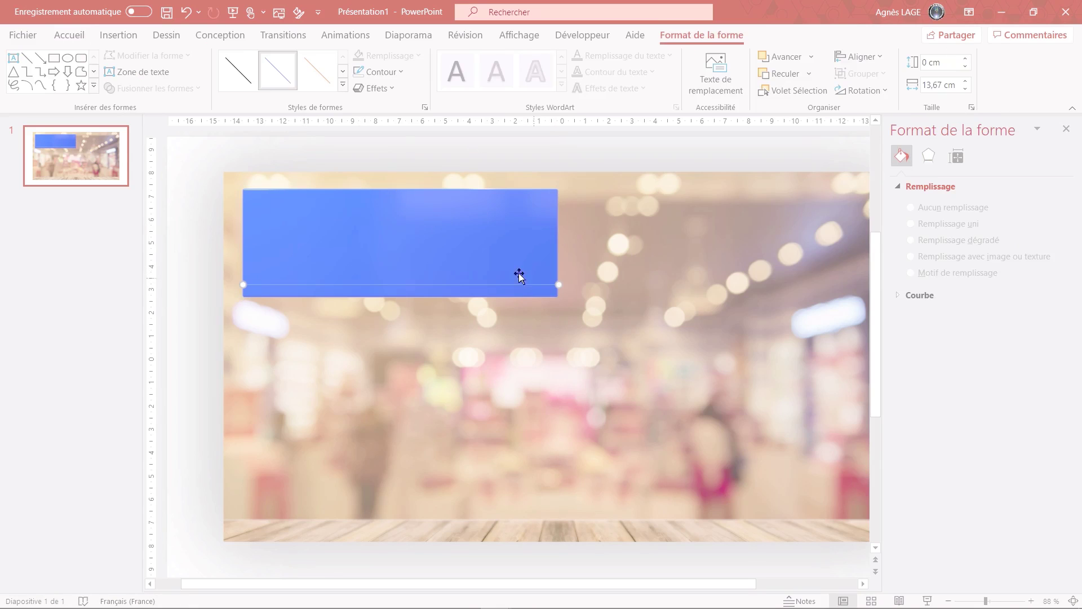
{"action": "left_click", "coordinate": [387, 73]}
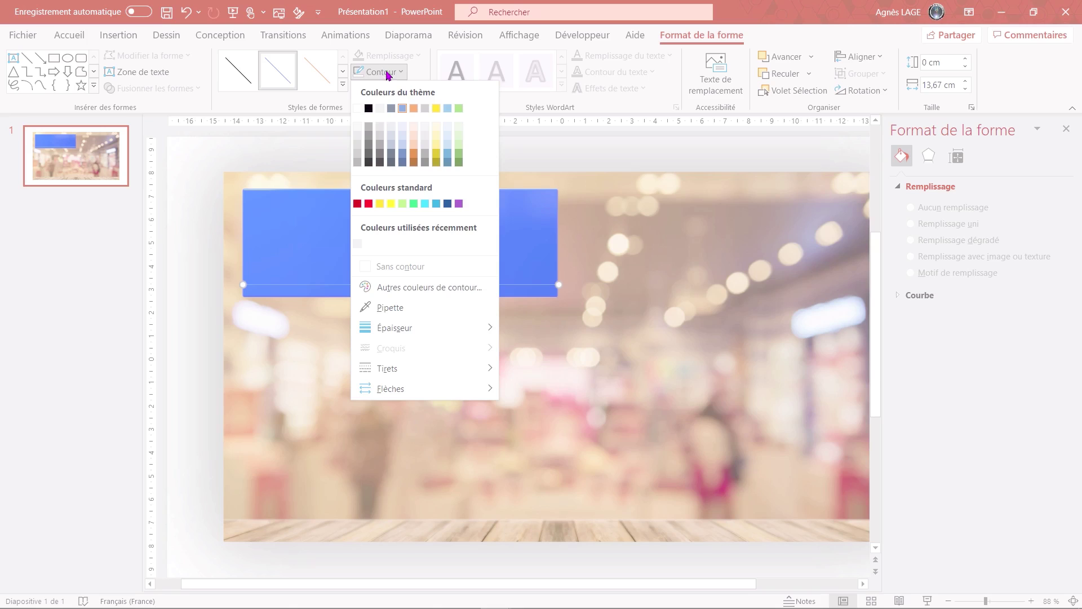
{"action": "left_click", "coordinate": [361, 108]}
{"action": "left_click", "coordinate": [386, 72]}
{"action": "mouse_move", "coordinate": [394, 327]}
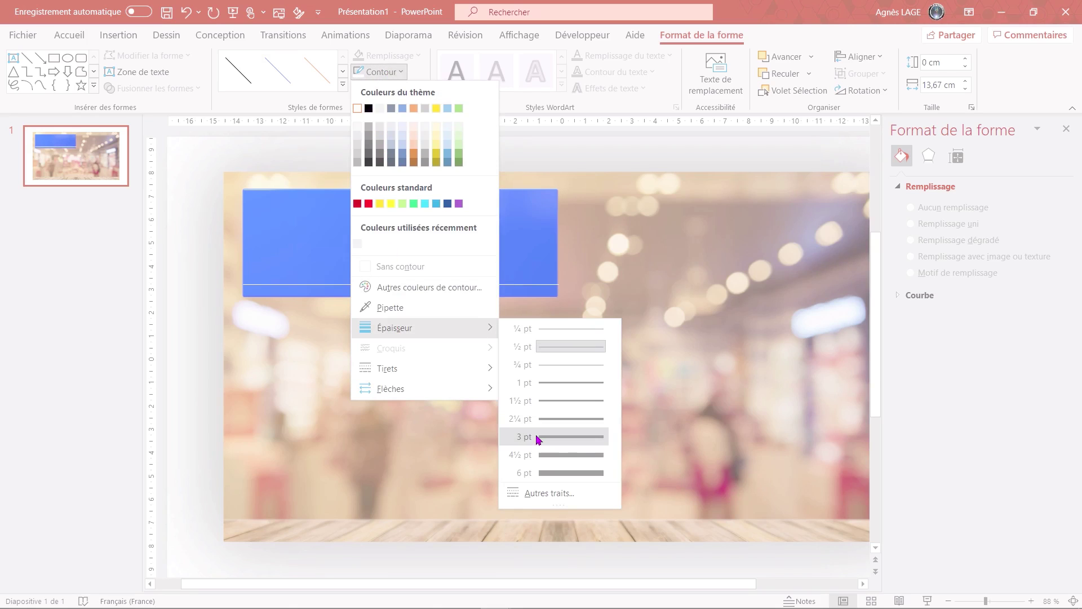
{"action": "left_click", "coordinate": [563, 436]}
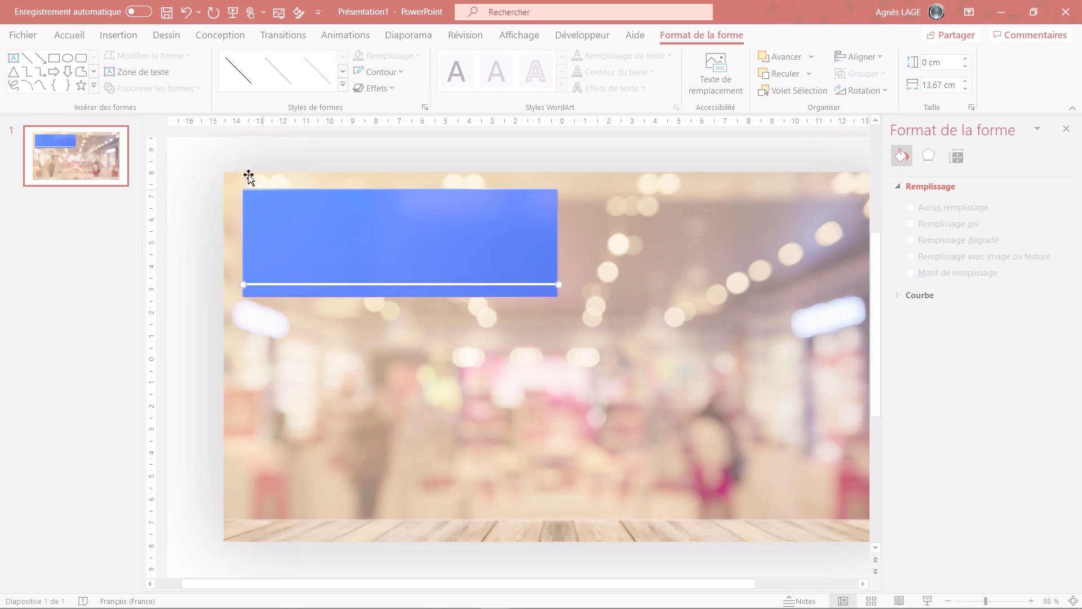
{"action": "left_click", "coordinate": [123, 35]}
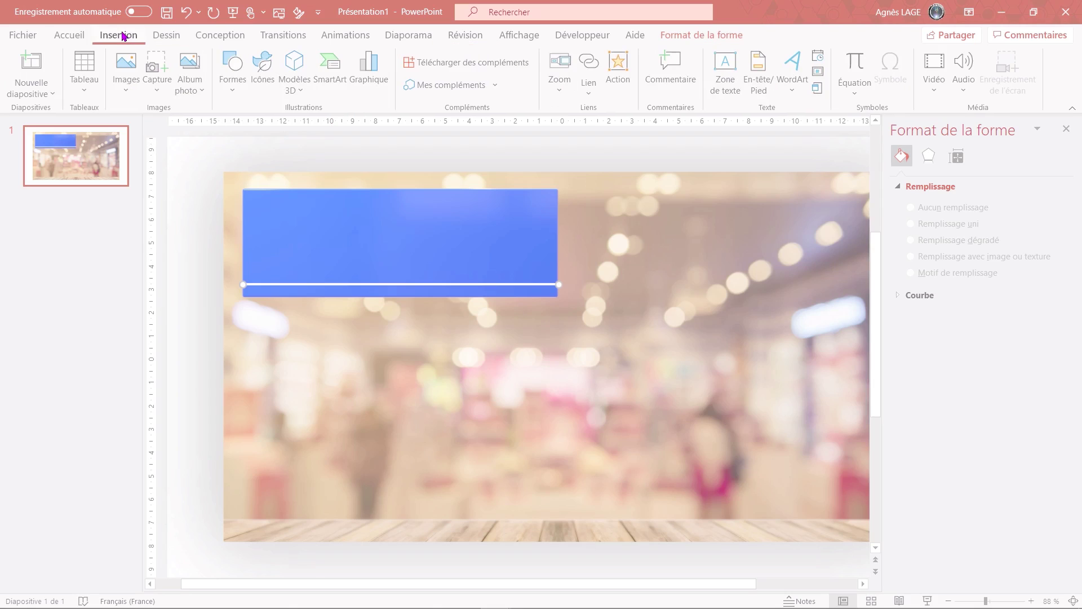
Step: Open the online 3D model library and try a search for exclamation models
{"action": "left_click", "coordinate": [290, 93]}
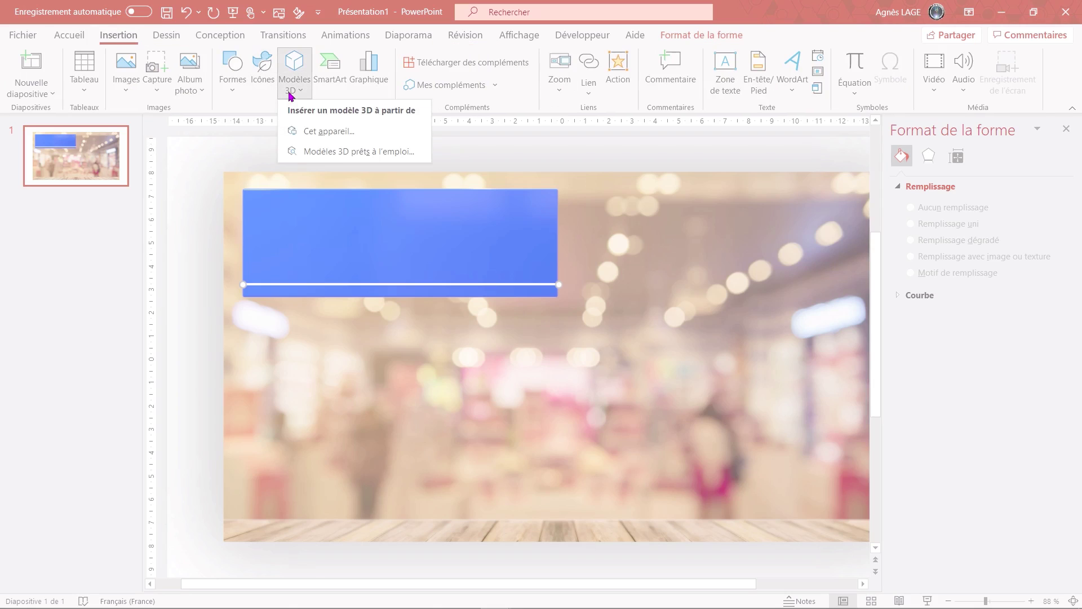
{"action": "left_click", "coordinate": [322, 151]}
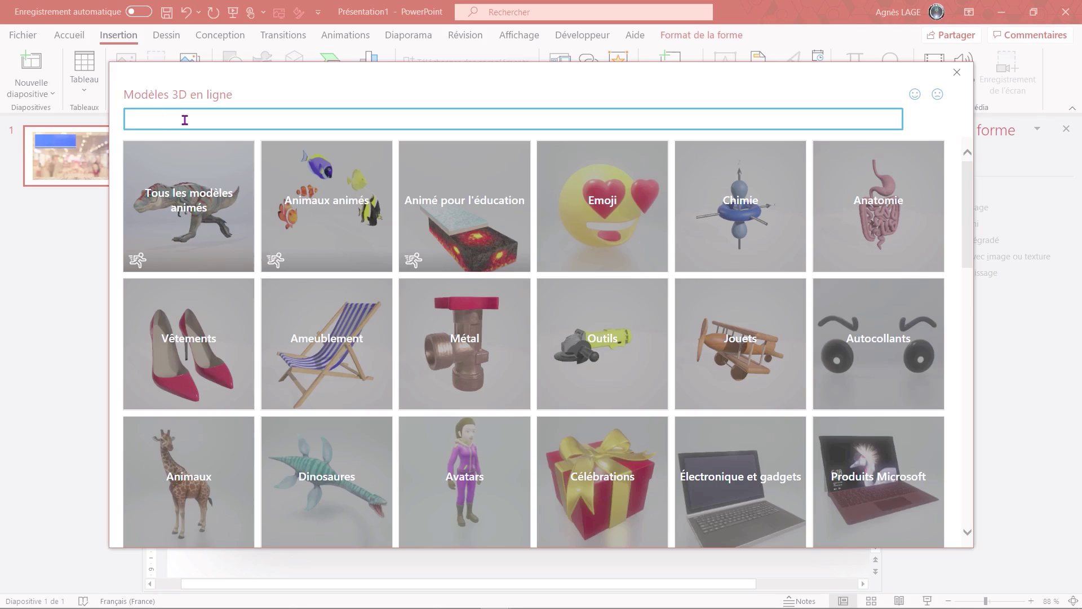
{"action": "type", "text": "exclamation"}
{"action": "key", "text": "Return"}
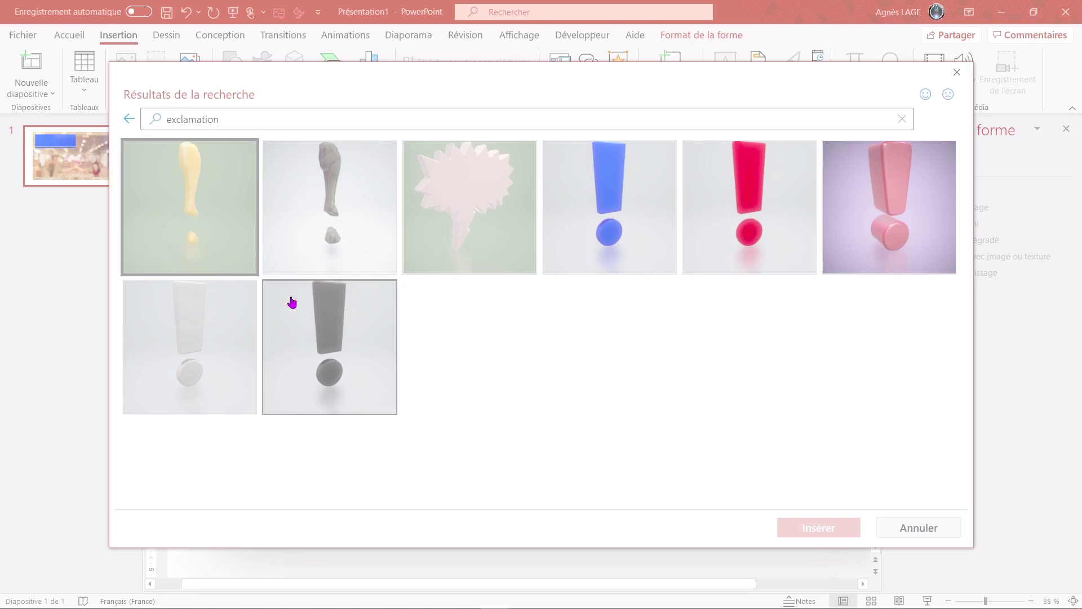
{"action": "left_click", "coordinate": [129, 122]}
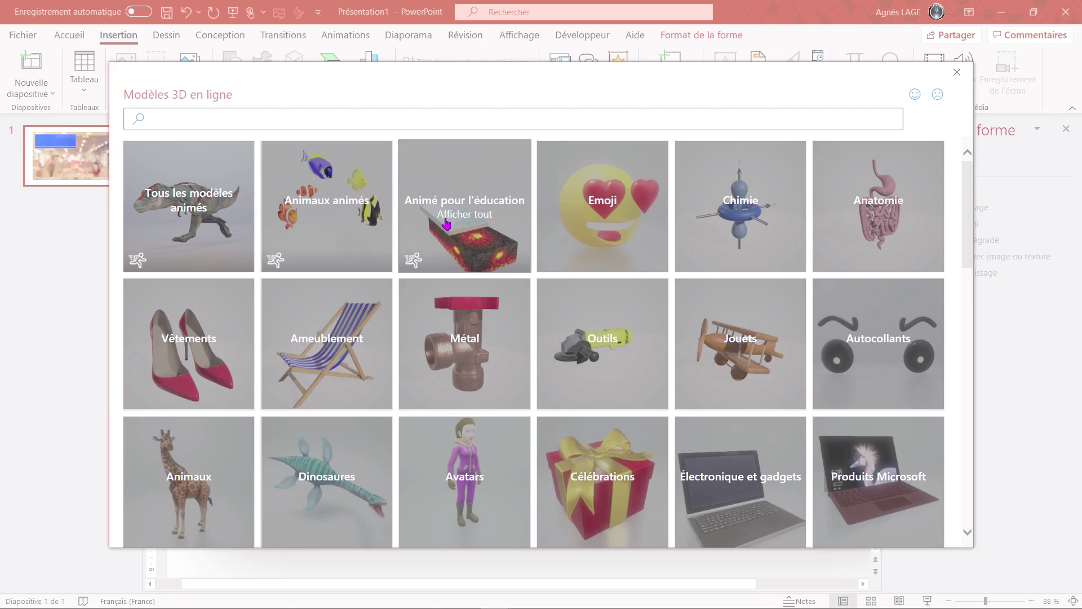
Step: Search the library for O-shaped models and insert the purple torus letter O
{"action": "left_click", "coordinate": [128, 119]}
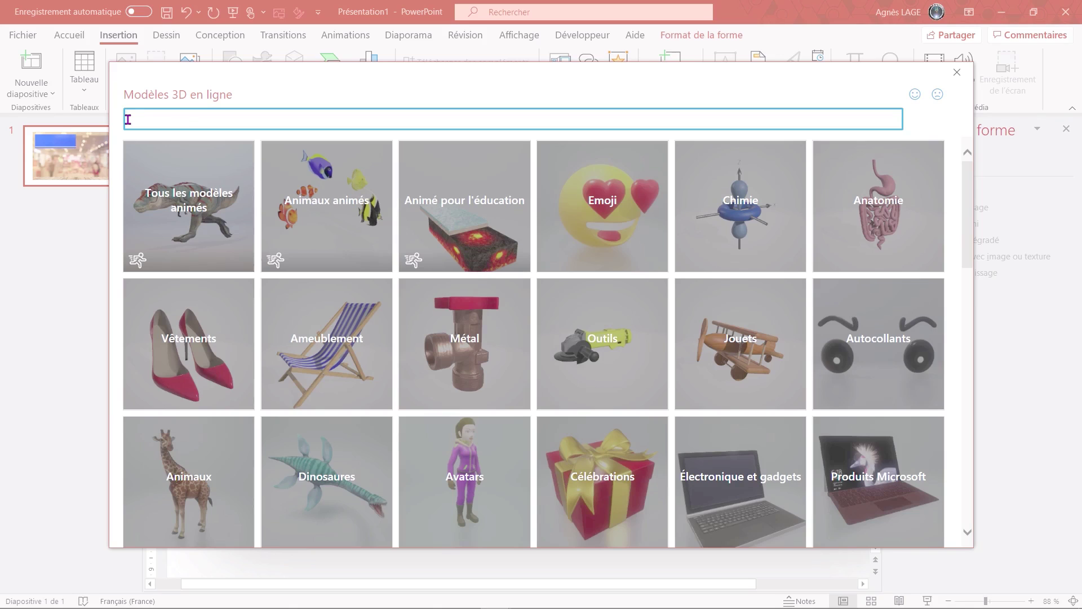
{"action": "scroll", "coordinate": [214, 182], "scroll_direction": "down", "scroll_amount": 3}
{"action": "scroll", "coordinate": [215, 182], "scroll_direction": "down", "scroll_amount": 2}
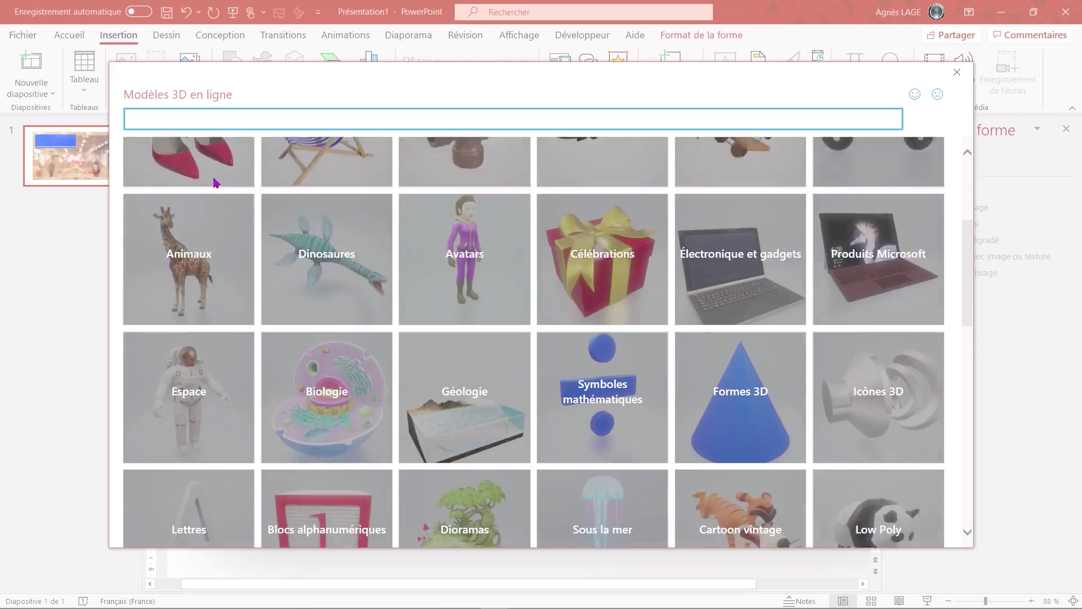
{"action": "scroll", "coordinate": [214, 183], "scroll_direction": "down", "scroll_amount": 3}
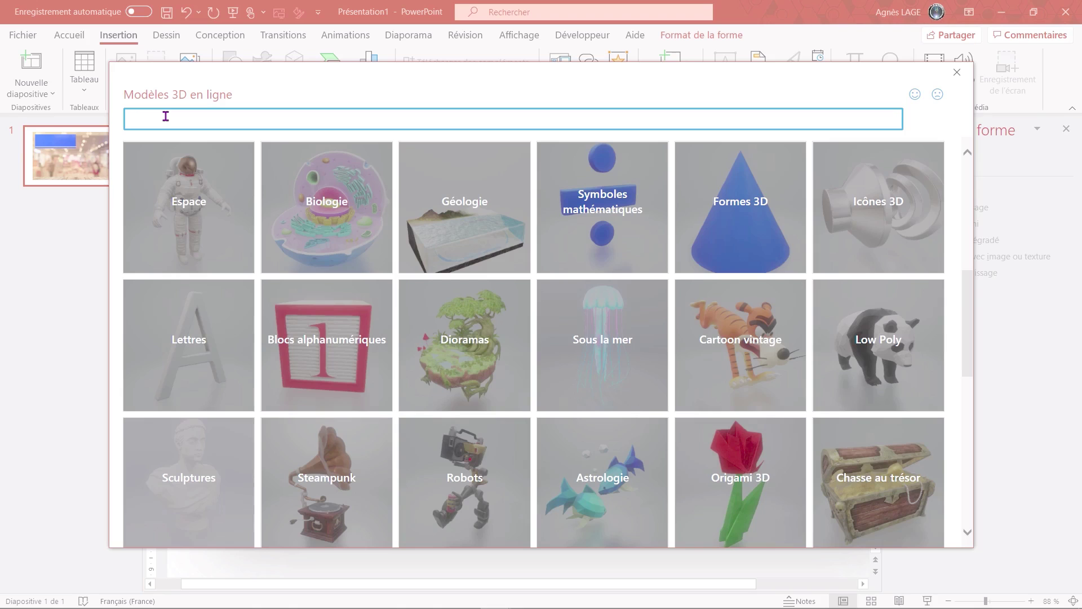
{"action": "type", "text": "b"}
{"action": "key", "text": "Return"}
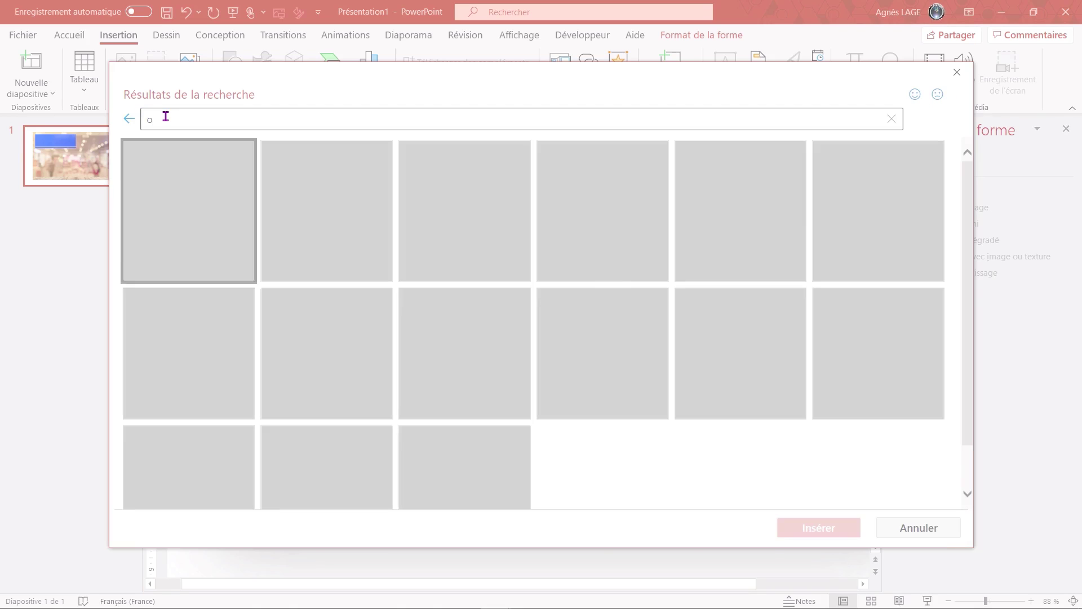
{"action": "scroll", "coordinate": [514, 367], "scroll_direction": "down", "scroll_amount": 1}
{"action": "scroll", "coordinate": [515, 367], "scroll_direction": "up", "scroll_amount": 1}
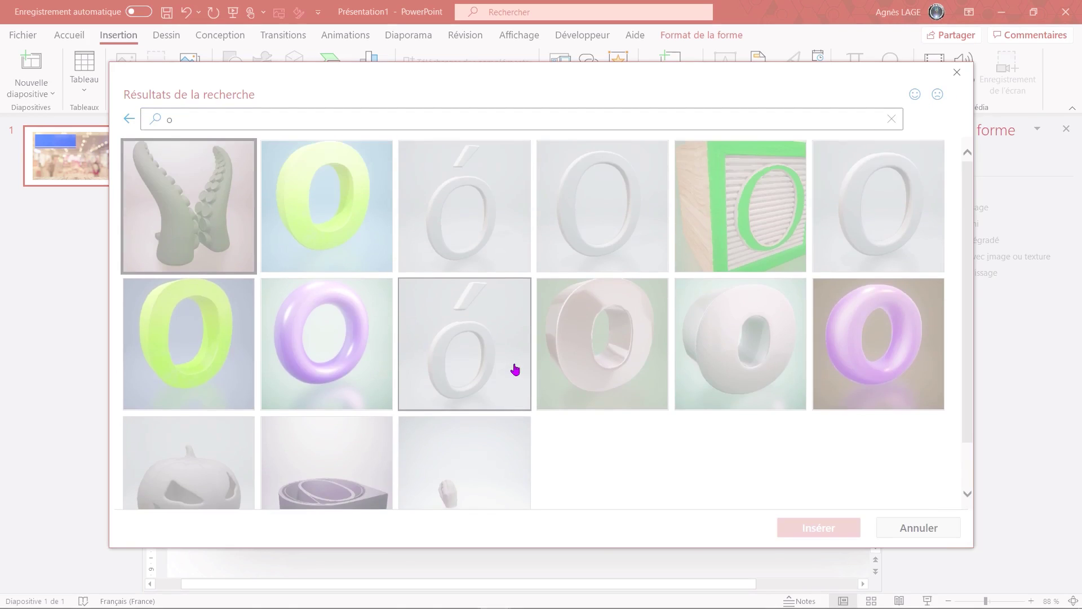
{"action": "left_click", "coordinate": [346, 351]}
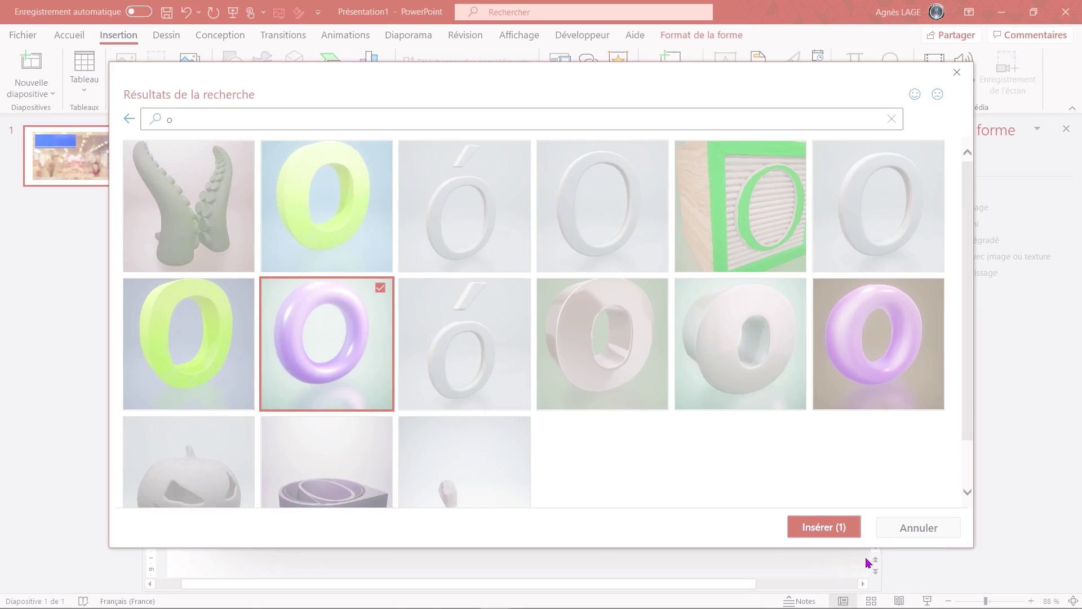
{"action": "left_click", "coordinate": [833, 528]}
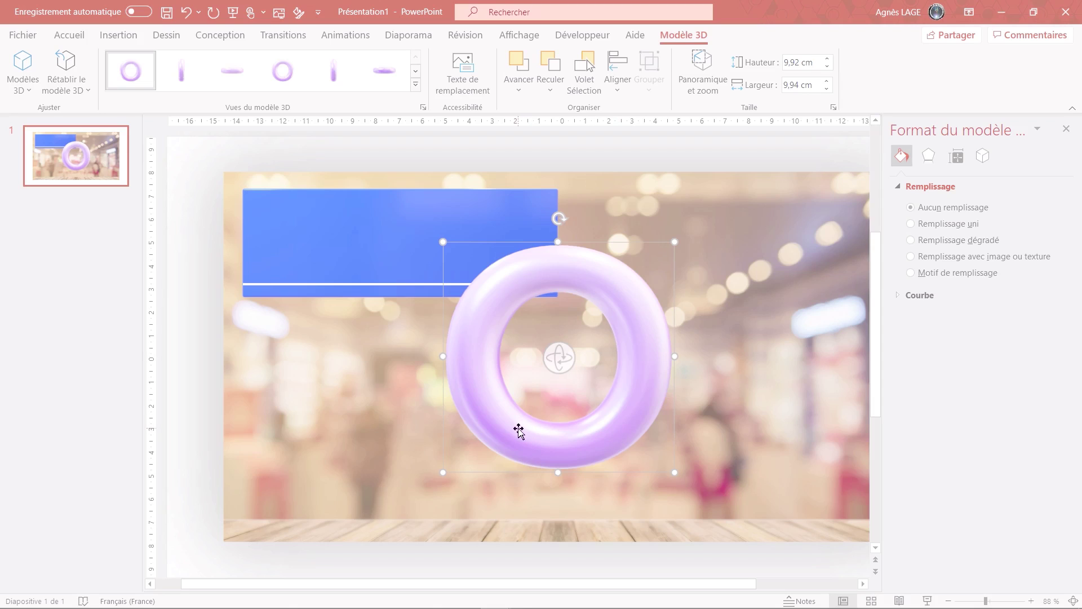
Step: Shrink the purple O to about 4 × 3.9 cm, place it on the banner's left, and turn it upright
{"action": "left_click_drag", "start_coordinate": [674, 473], "coordinate": [534, 332]}
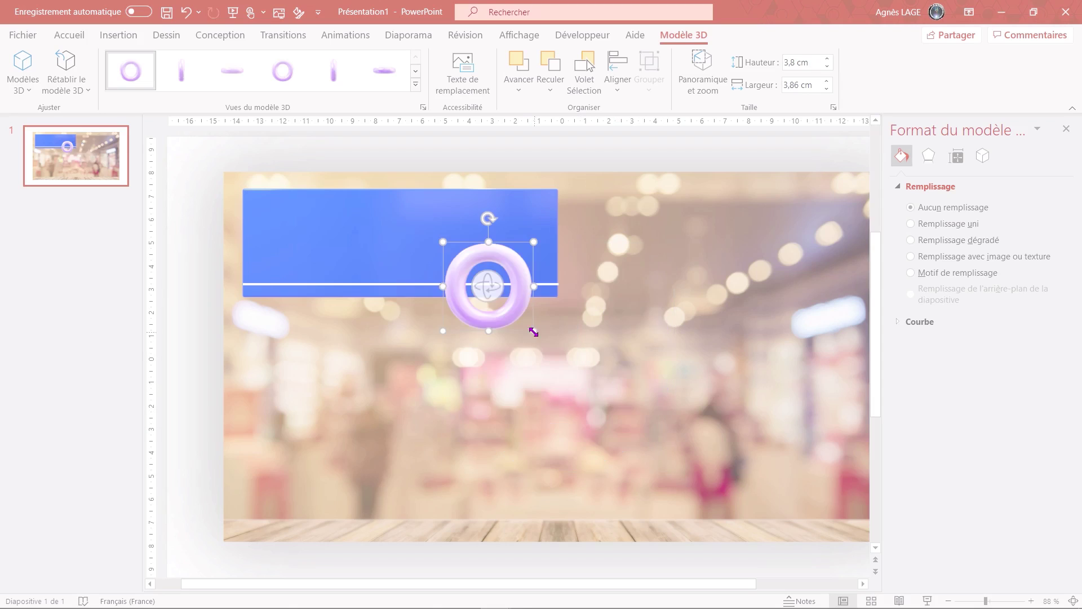
{"action": "mouse_move", "coordinate": [485, 306]}
{"action": "left_mouse_down"}
{"action": "mouse_move", "coordinate": [357, 275]}
{"action": "mouse_move", "coordinate": [387, 267]}
{"action": "left_mouse_up"}
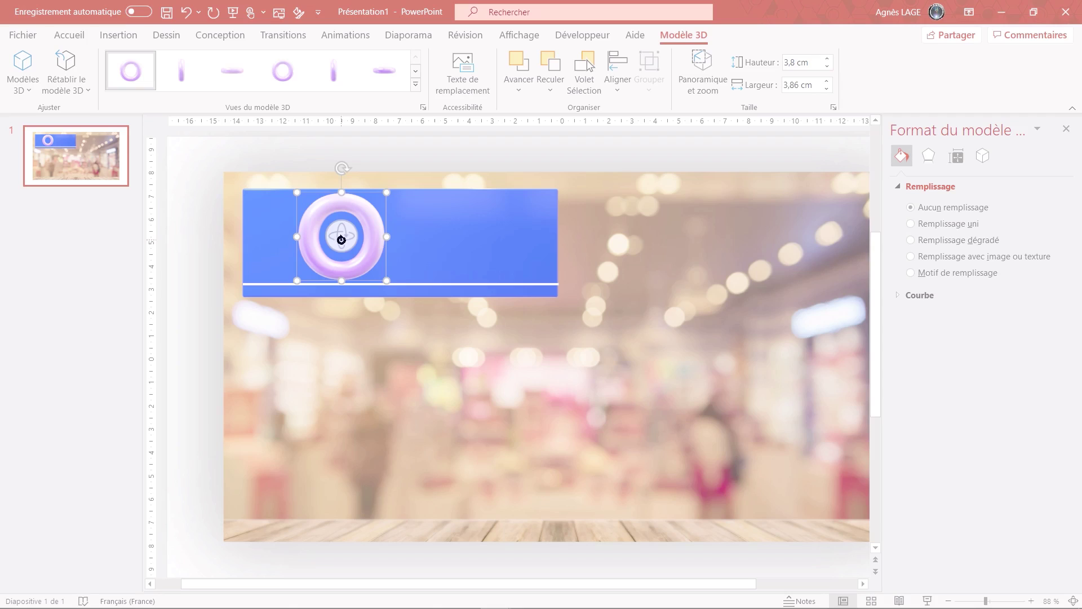
{"action": "left_click_drag", "start_coordinate": [342, 236], "coordinate": [371, 240]}
{"action": "left_click", "coordinate": [68, 35]}
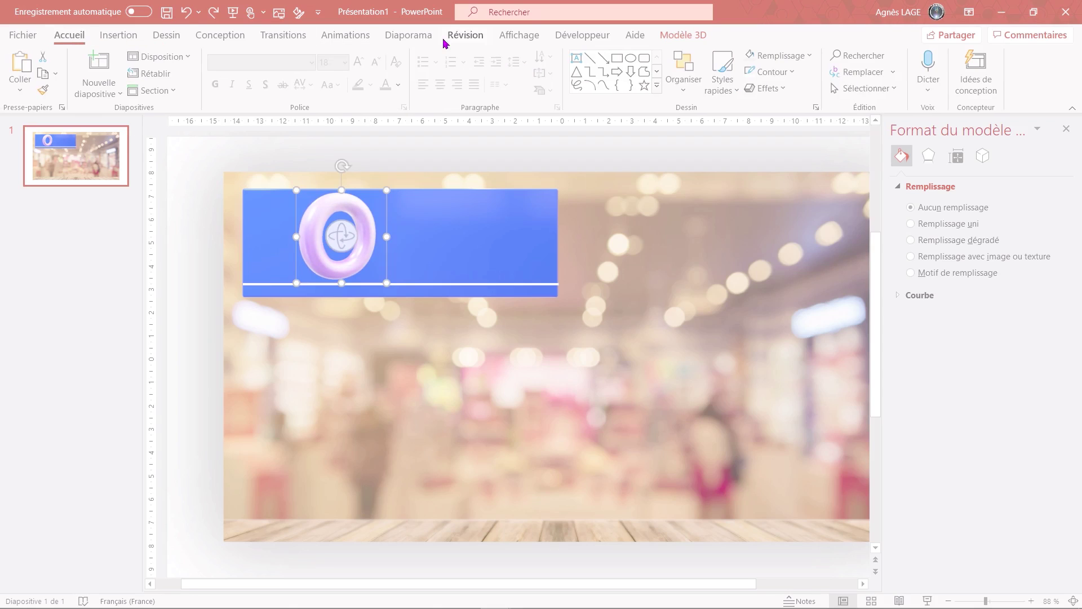
{"action": "left_click", "coordinate": [576, 59]}
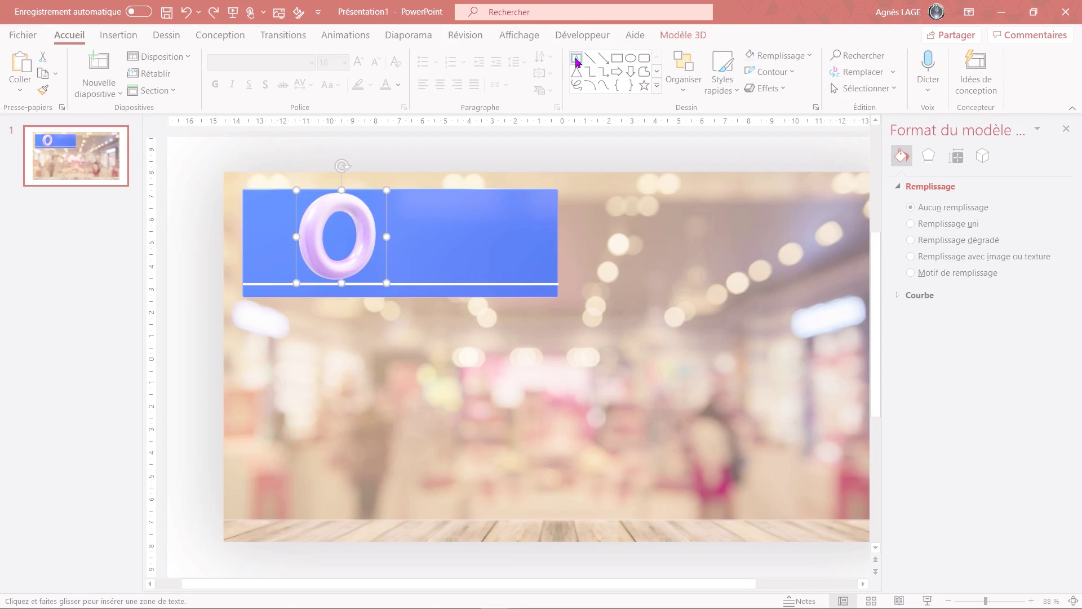
Step: Add a white, shadowed, 36-pt text box reading 'bjectif' on the blue banner
{"action": "left_click_drag", "start_coordinate": [383, 243], "coordinate": [492, 272]}
{"action": "type", "text": "36"}
{"action": "key", "text": "Return"}
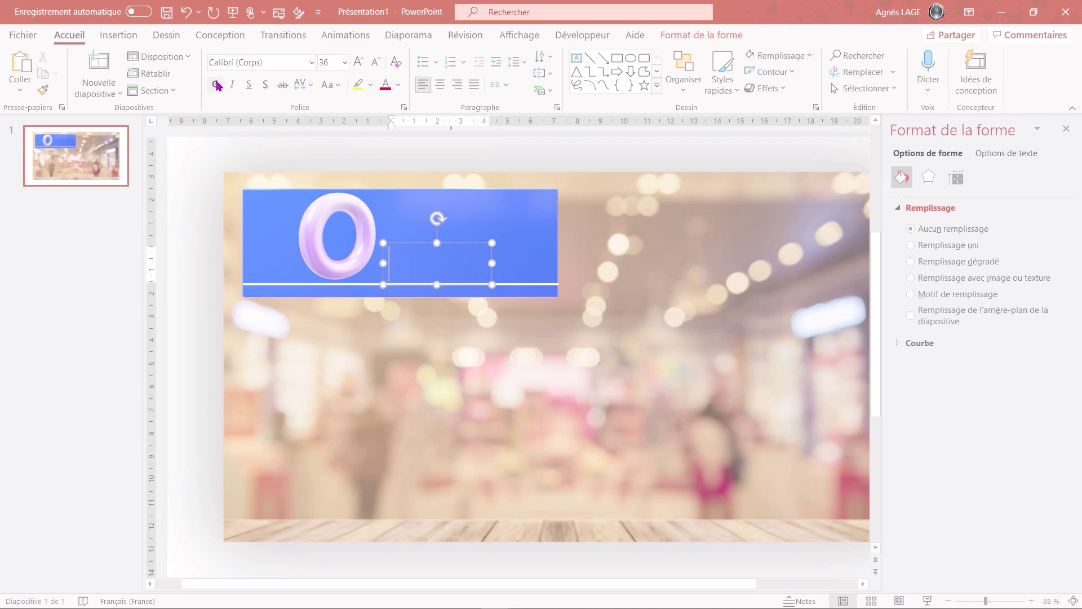
{"action": "left_click", "coordinate": [268, 90]}
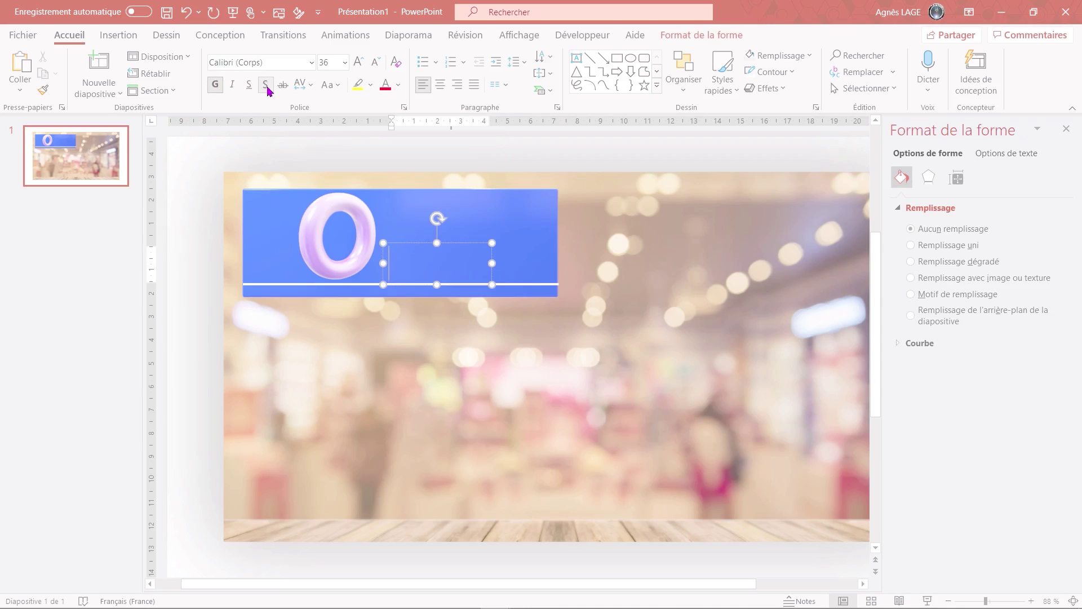
{"action": "left_click", "coordinate": [399, 85]}
{"action": "left_click", "coordinate": [385, 121]}
{"action": "type", "text": "bjectif"}
Step: Line the 'bjectif' text up right after the 3D O, then select the O
{"action": "left_click_drag", "start_coordinate": [473, 247], "coordinate": [466, 240]}
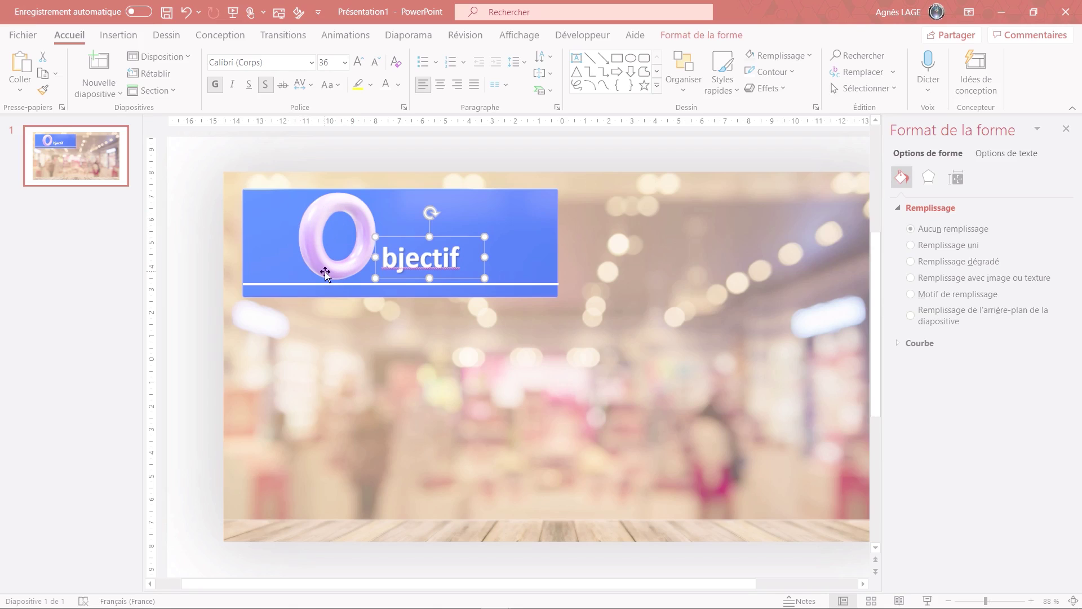
{"action": "left_click", "coordinate": [318, 232]}
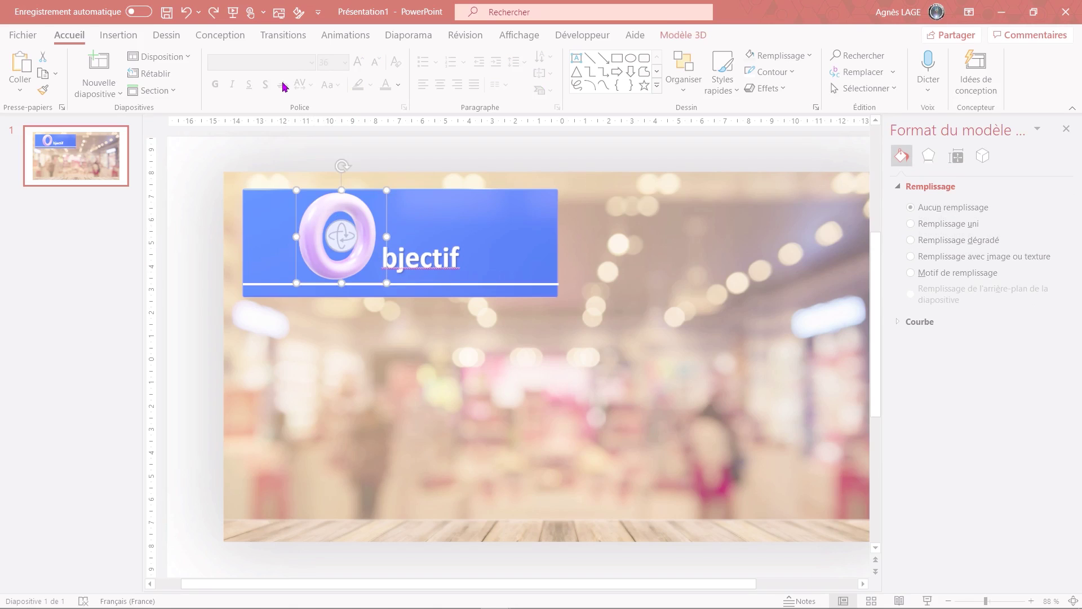
{"action": "left_click", "coordinate": [342, 38]}
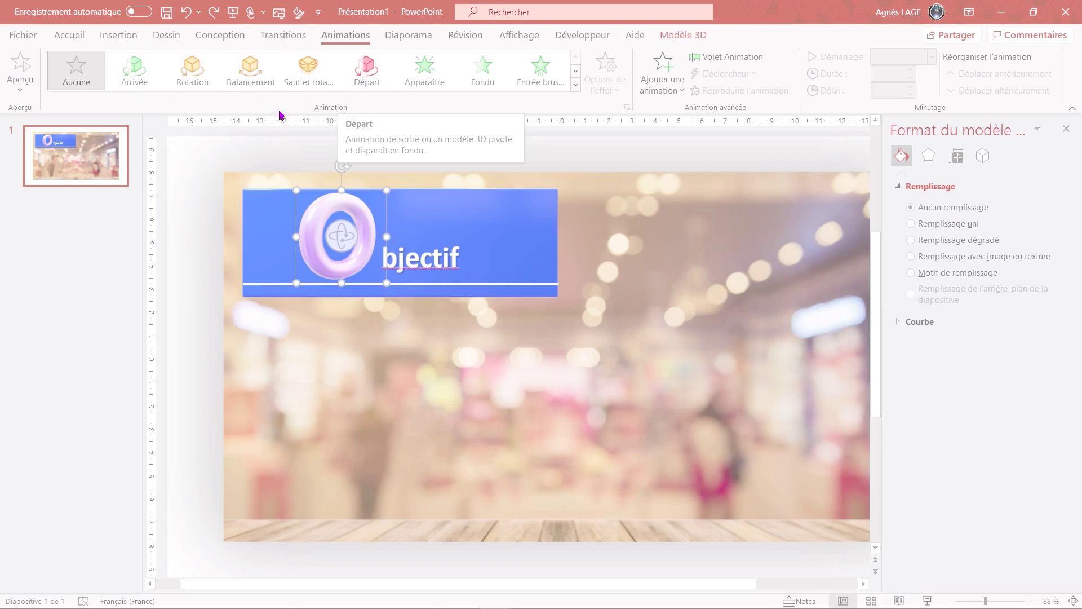
Step: Apply Saut et rotation to the 3D O, starting Avec la précédente
{"action": "left_click", "coordinate": [302, 80]}
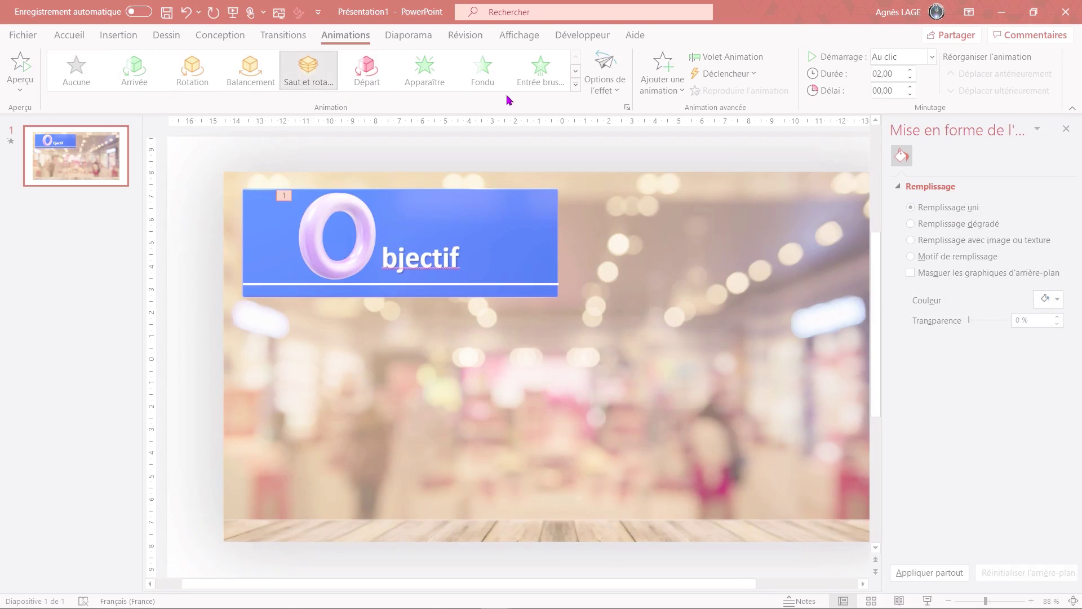
{"action": "left_click", "coordinate": [600, 89]}
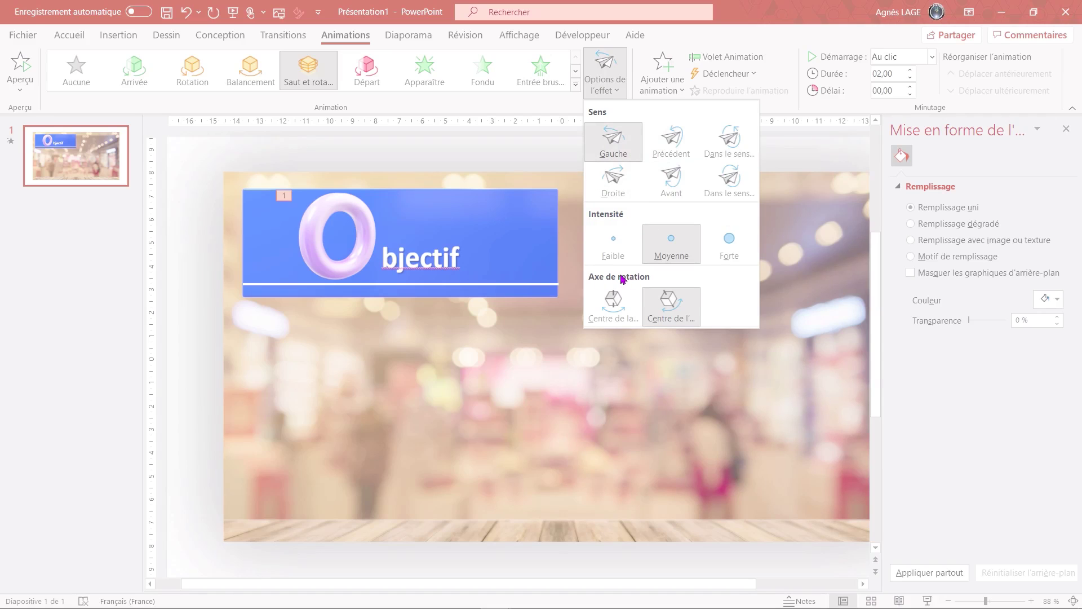
{"action": "left_click", "coordinate": [609, 84]}
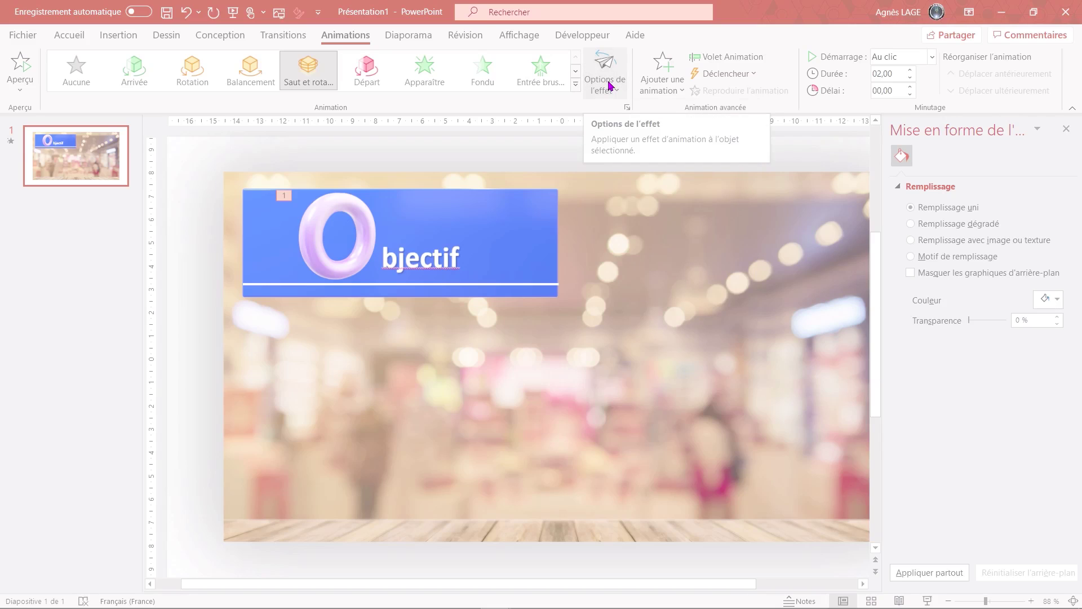
{"action": "left_click", "coordinate": [926, 56]}
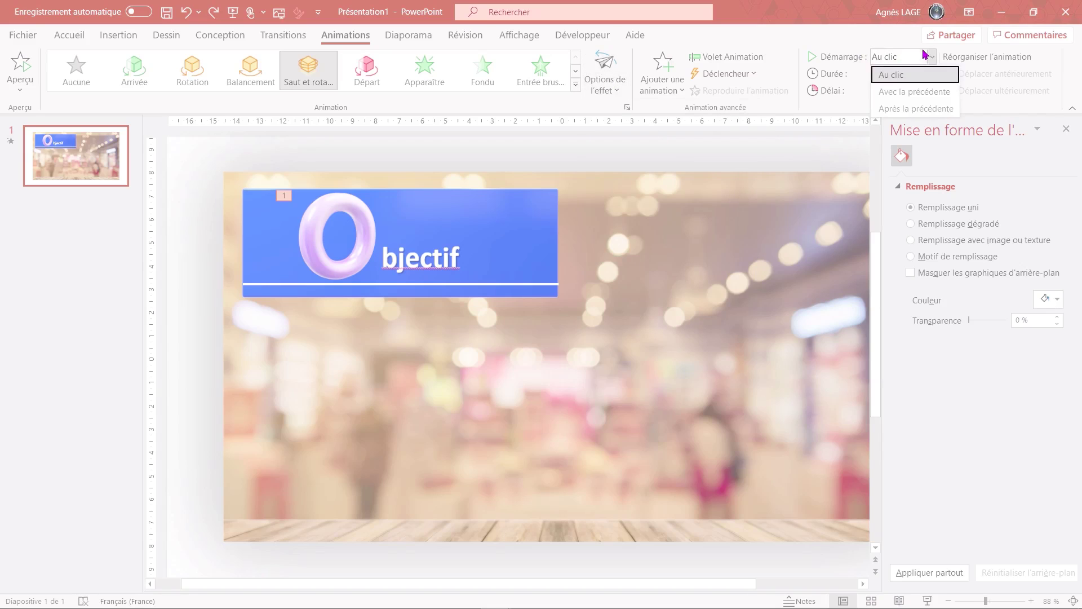
{"action": "left_click", "coordinate": [915, 92]}
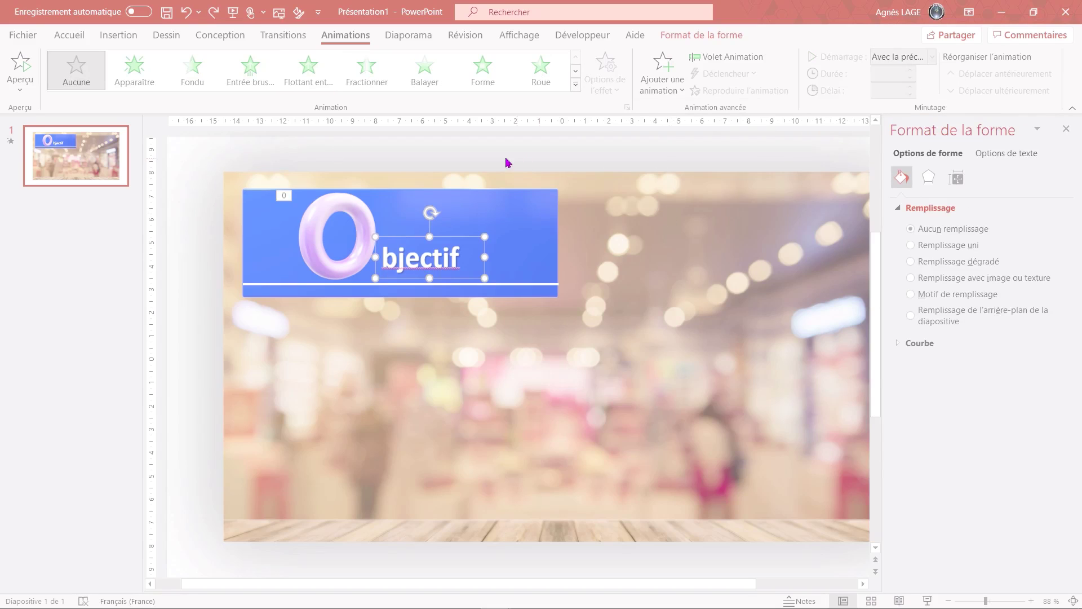
{"action": "left_click", "coordinate": [78, 171]}
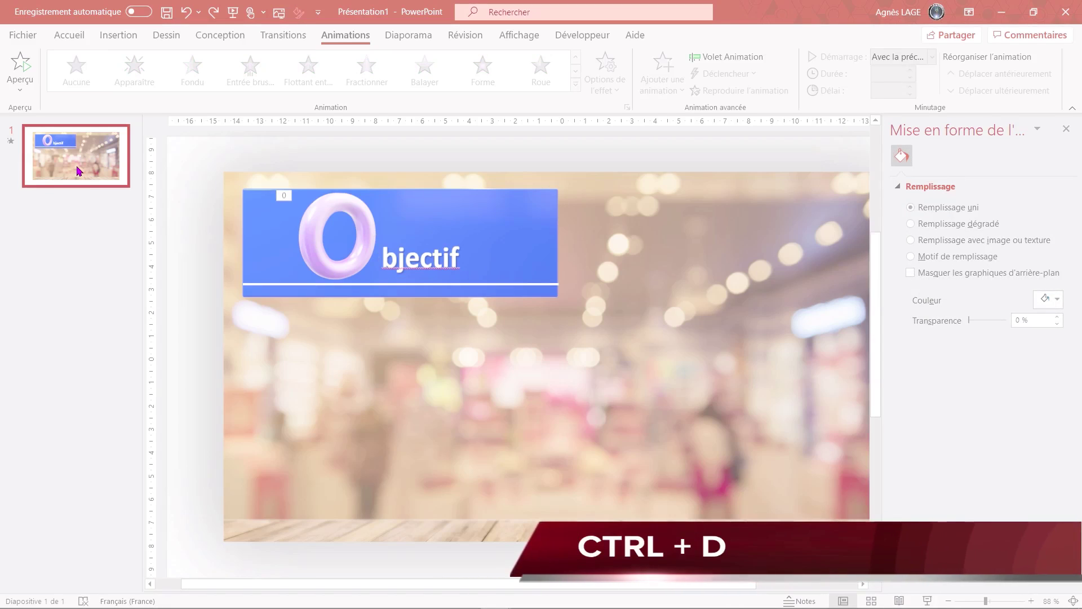
Step: Duplicate the slide and move its blurred background photo off to the right
{"action": "key", "text": "ctrl+d"}
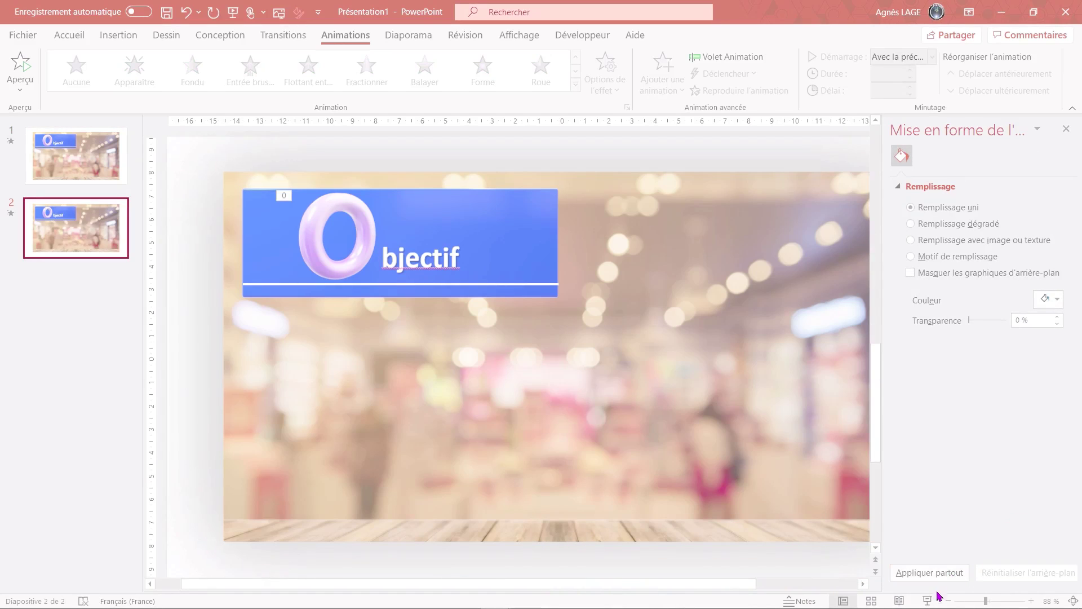
{"action": "left_click", "coordinate": [949, 601]}
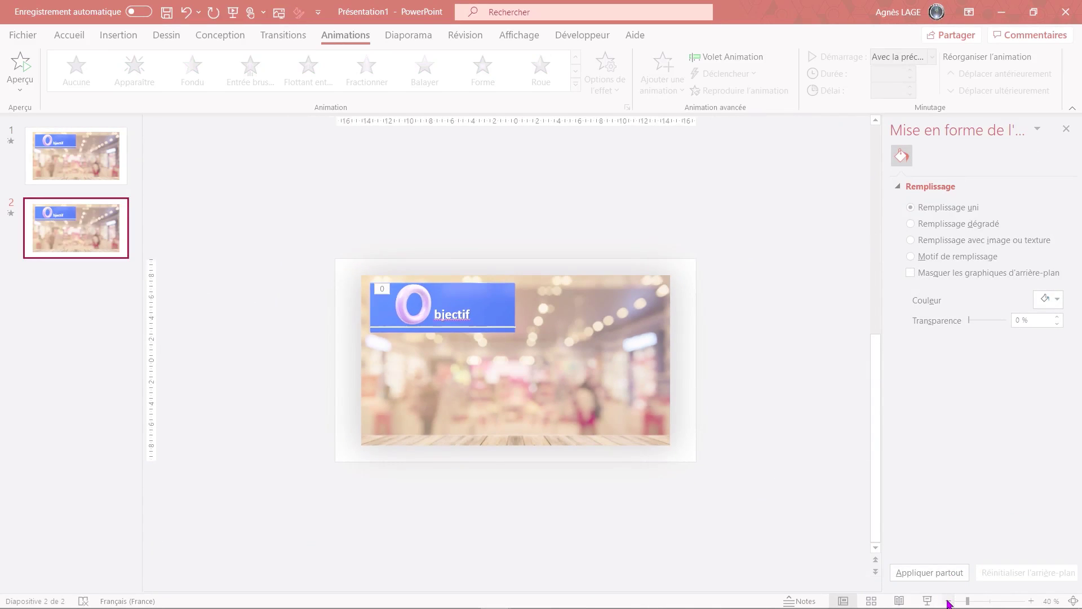
{"action": "left_click", "coordinate": [949, 601]}
{"action": "left_click", "coordinate": [575, 385]}
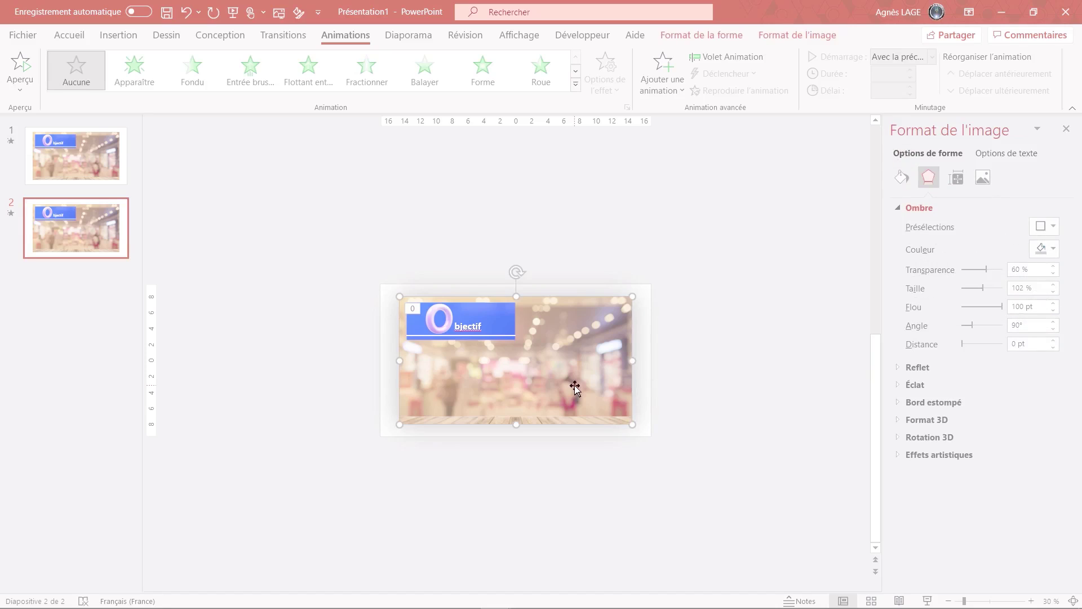
{"action": "mouse_move", "coordinate": [574, 385]}
{"action": "left_mouse_down"}
{"action": "mouse_move", "coordinate": [842, 379]}
{"action": "mouse_move", "coordinate": [827, 378]}
{"action": "left_mouse_up"}
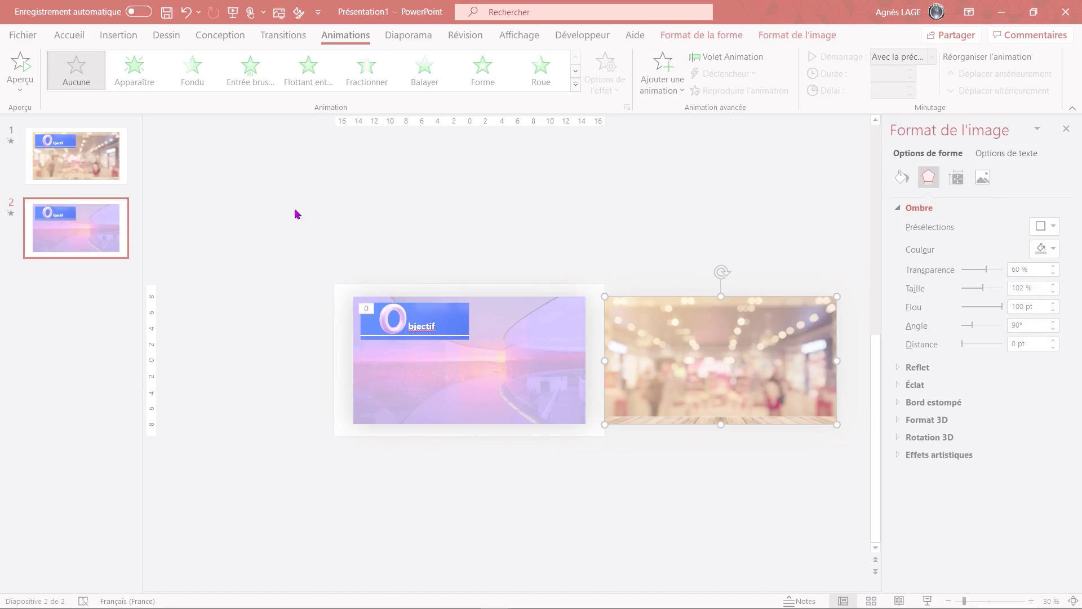
Step: Move the whole Objectif banner lower down the slide
{"action": "left_click_drag", "start_coordinate": [306, 237], "coordinate": [496, 365]}
{"action": "left_click_drag", "start_coordinate": [461, 319], "coordinate": [463, 397]}
{"action": "left_click", "coordinate": [72, 36]}
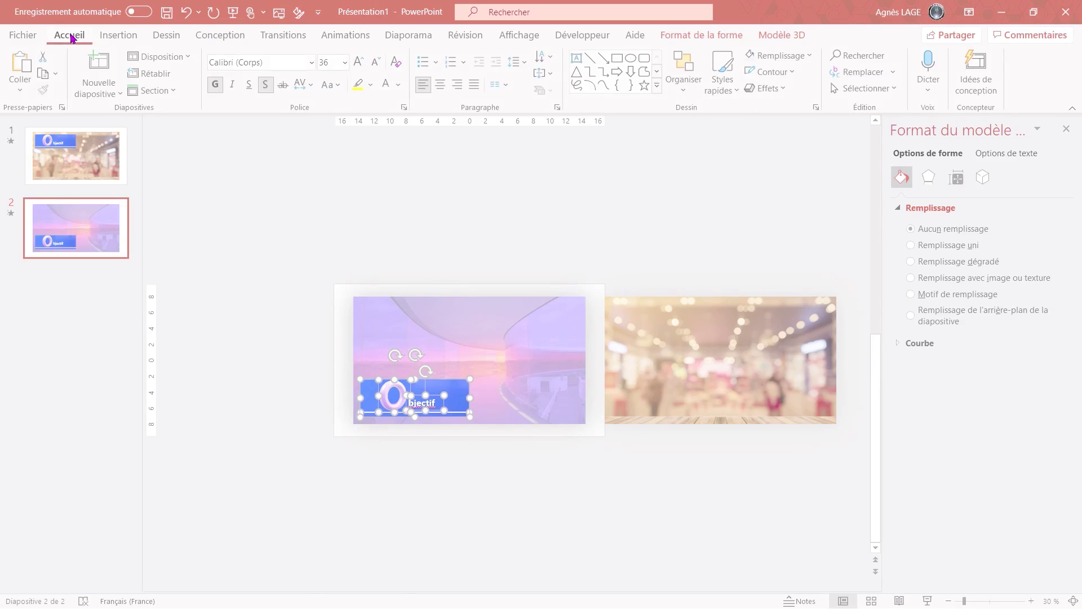
Step: Hide the text, 3D O and connector in the Selection pane, then tilt the banner
{"action": "left_click", "coordinate": [851, 90]}
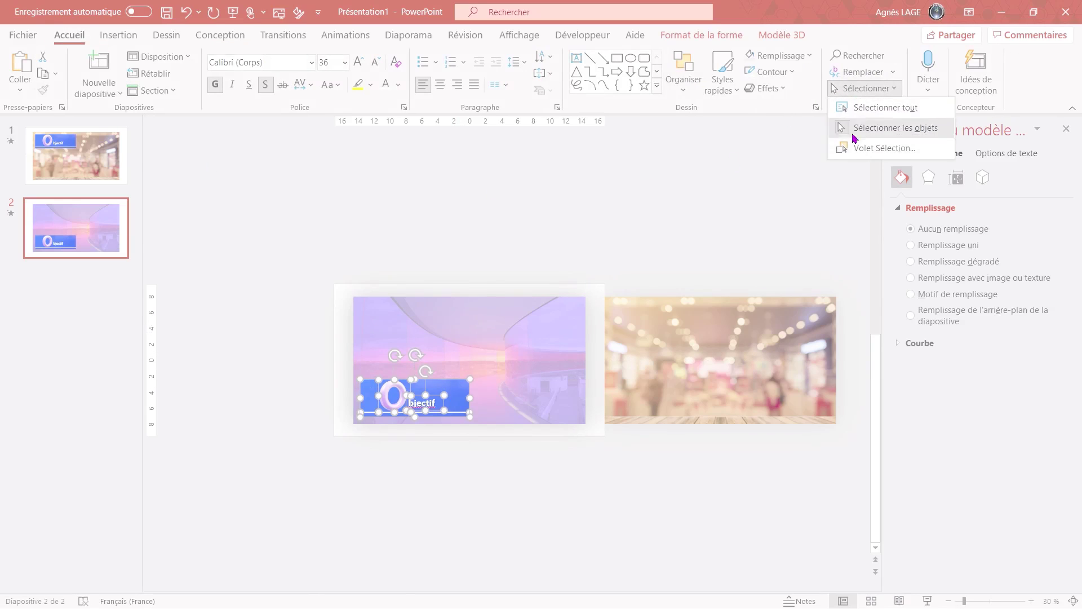
{"action": "left_click", "coordinate": [852, 147]}
{"action": "left_click", "coordinate": [966, 207], "text": "ctrl"}
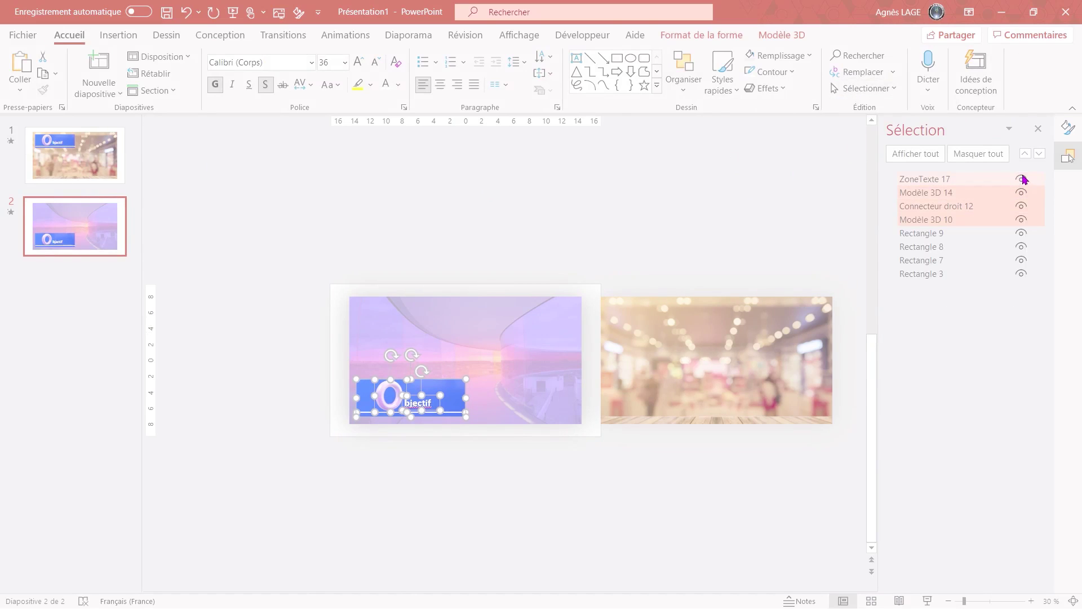
{"action": "left_click", "coordinate": [1022, 179]}
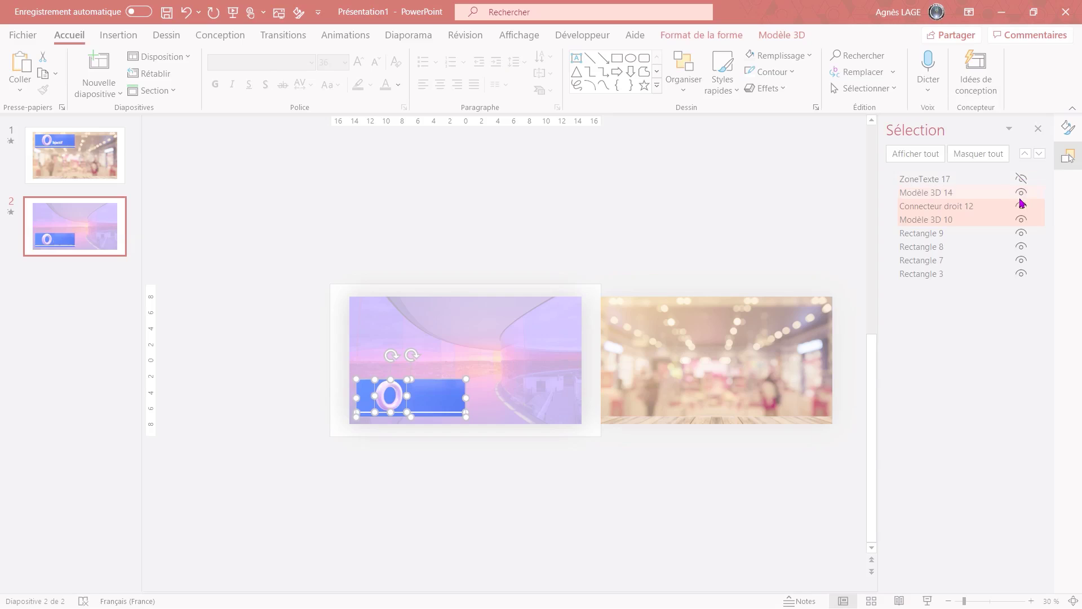
{"action": "left_click", "coordinate": [1021, 193]}
{"action": "left_click", "coordinate": [1021, 207]}
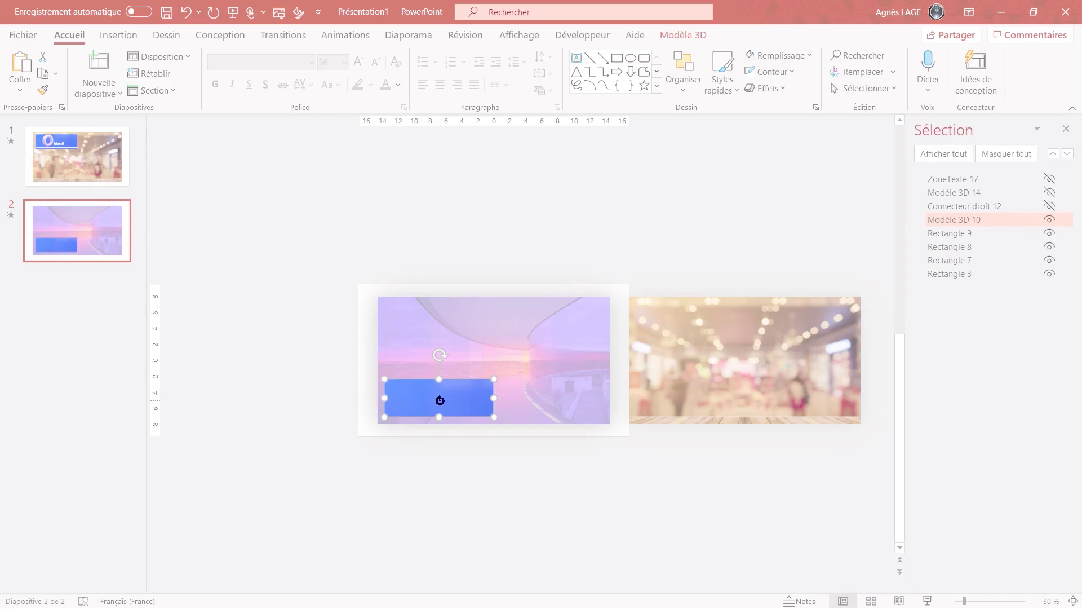
{"action": "left_click_drag", "start_coordinate": [440, 400], "coordinate": [580, 401]}
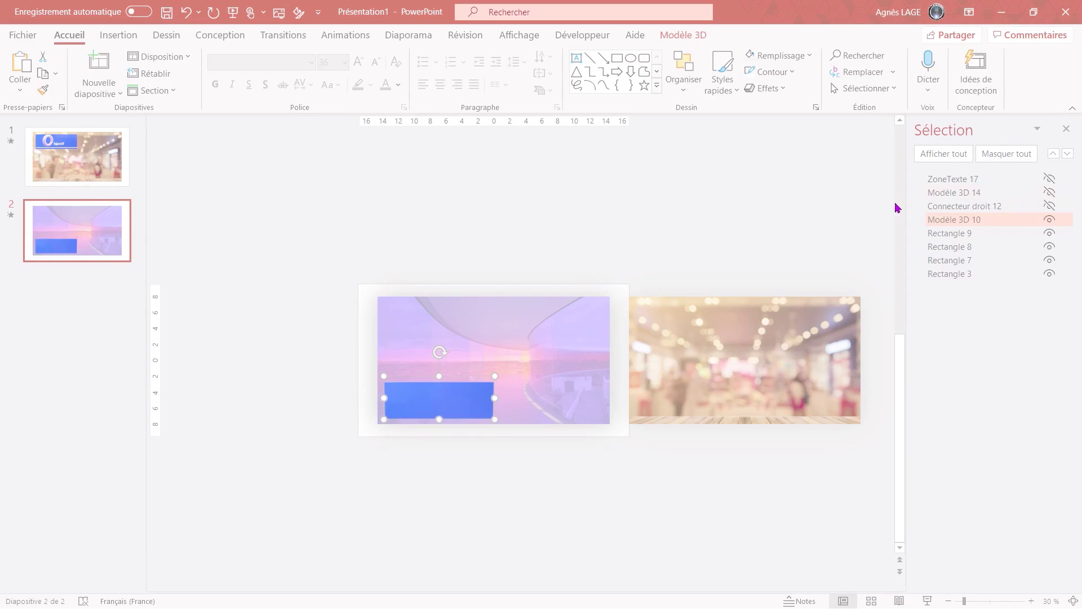
Step: Unhide the text, O and connector, then delete the 3D O
{"action": "left_click", "coordinate": [1049, 178]}
{"action": "left_click", "coordinate": [1049, 192]}
{"action": "left_click", "coordinate": [1049, 206]}
{"action": "left_click", "coordinate": [410, 395]}
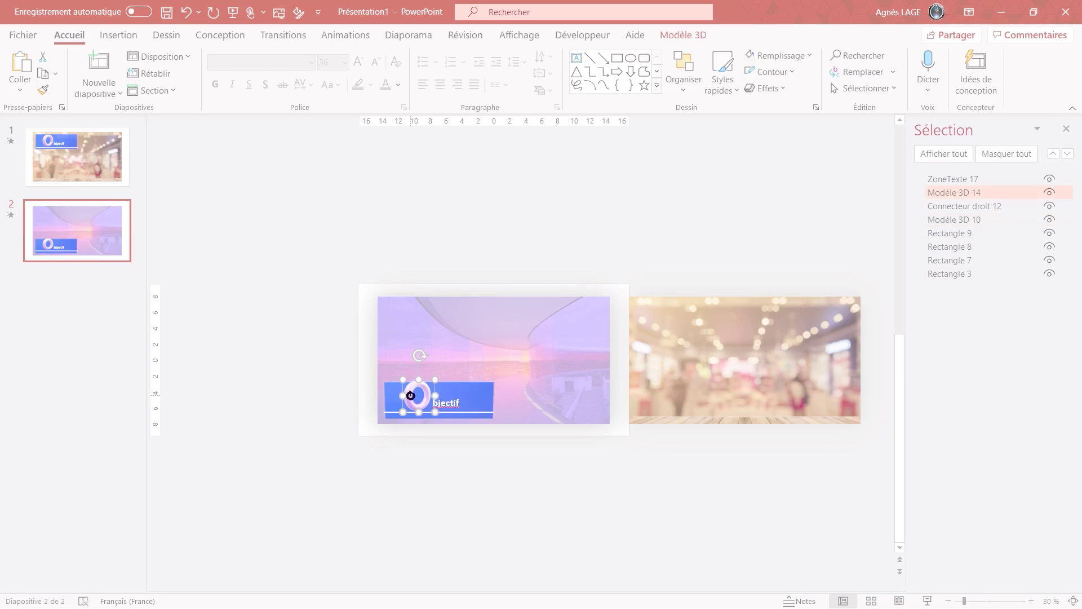
{"action": "key", "text": "Delete"}
{"action": "left_click", "coordinate": [118, 35]}
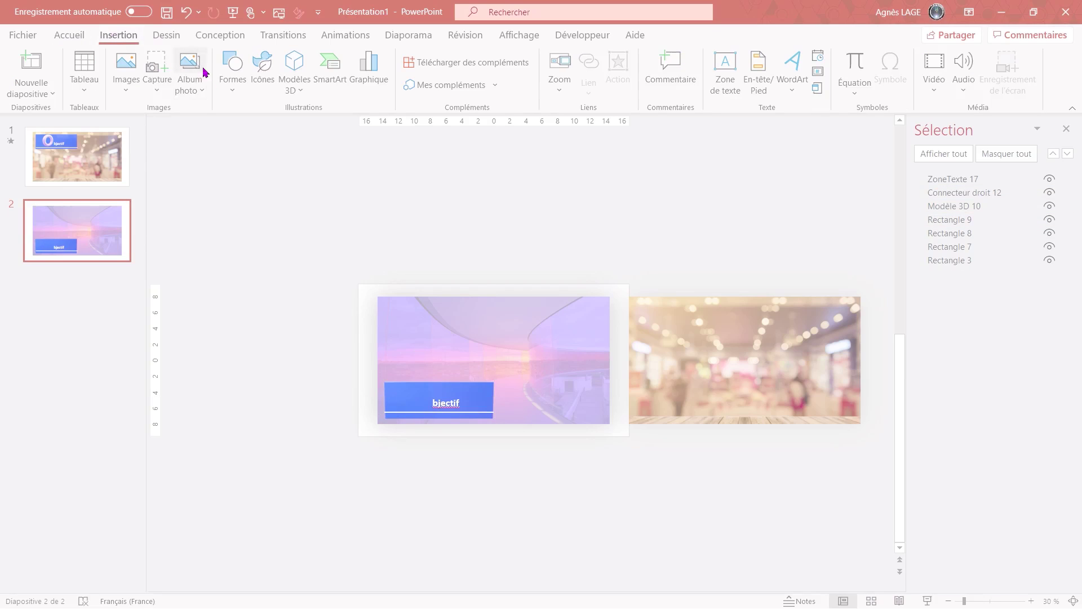
Step: Insert the pink 3D M from ready-made 3D models, shrunk to the banner's left end
{"action": "left_click", "coordinate": [297, 91]}
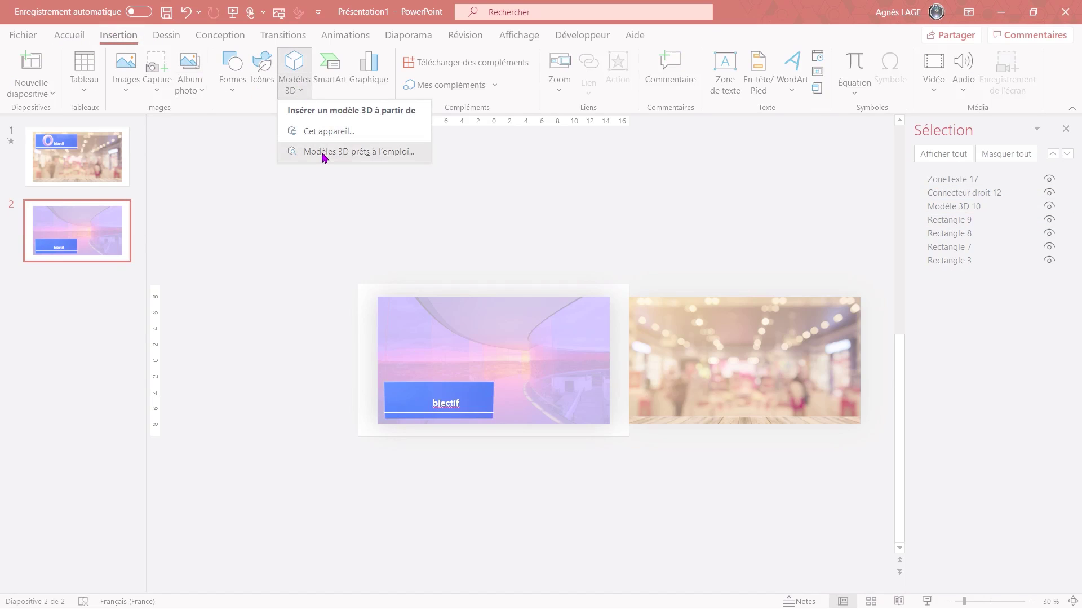
{"action": "left_click", "coordinate": [324, 151]}
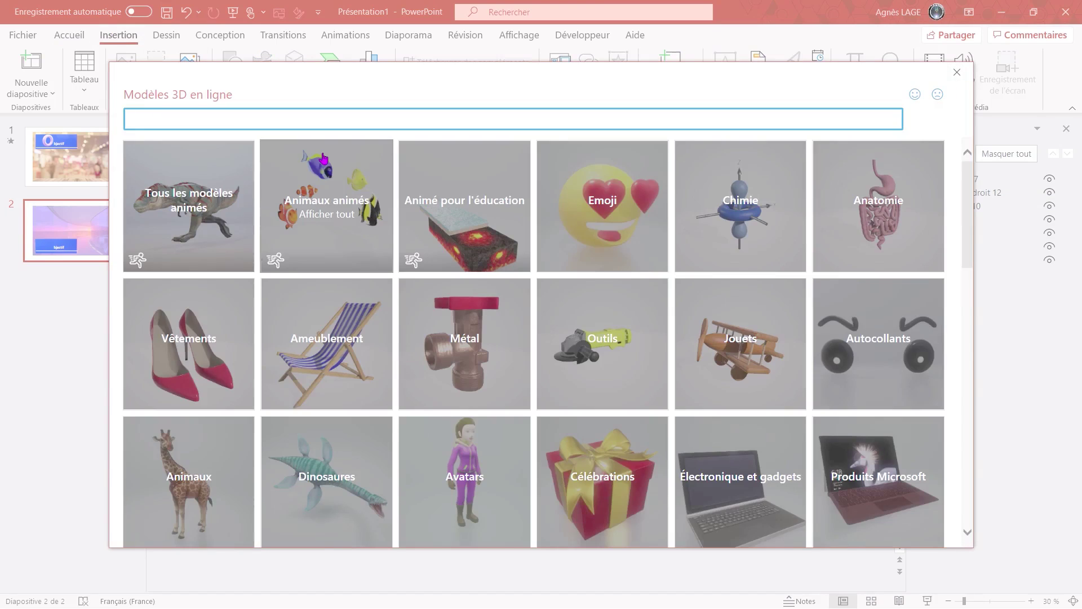
{"action": "type", "text": "m"}
{"action": "key", "text": "Return"}
{"action": "left_click", "coordinate": [875, 193]}
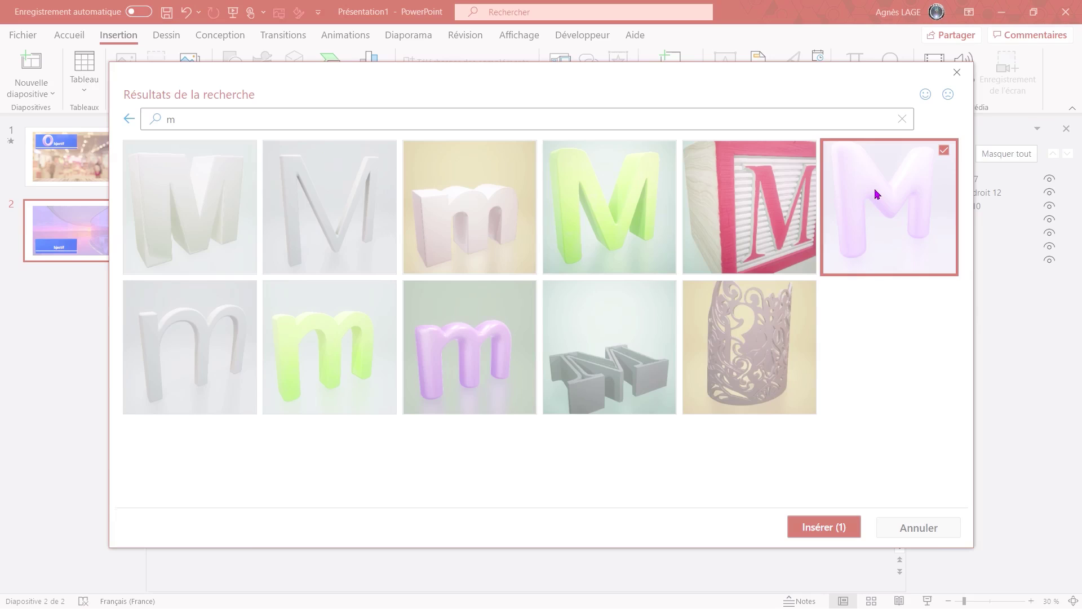
{"action": "left_click", "coordinate": [808, 519]}
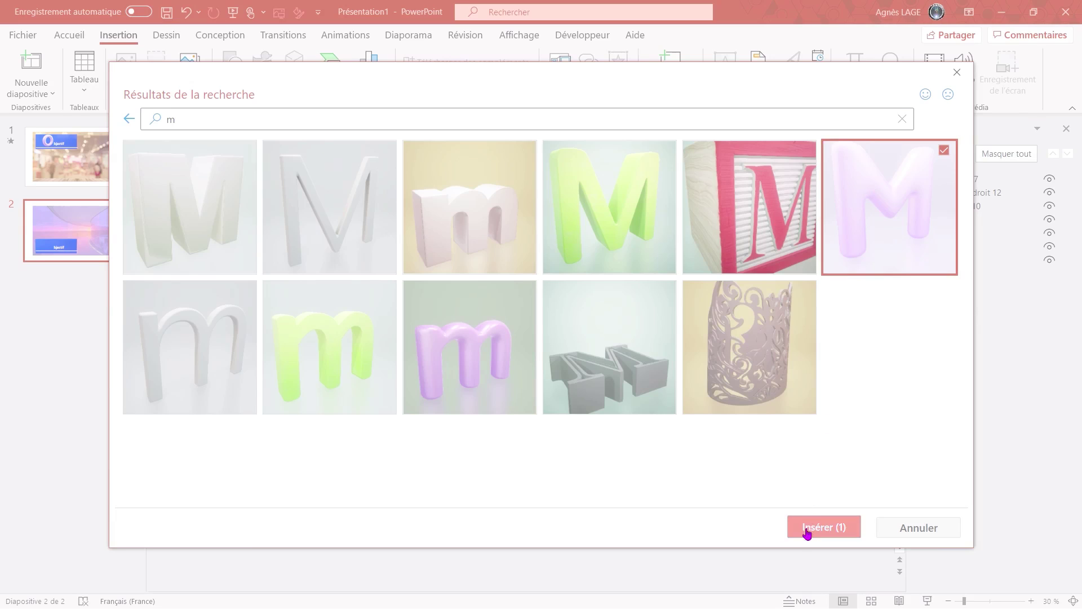
{"action": "mouse_move", "coordinate": [499, 360]}
{"action": "left_mouse_down"}
{"action": "mouse_move", "coordinate": [429, 398]}
{"action": "mouse_move", "coordinate": [407, 397]}
{"action": "left_mouse_up"}
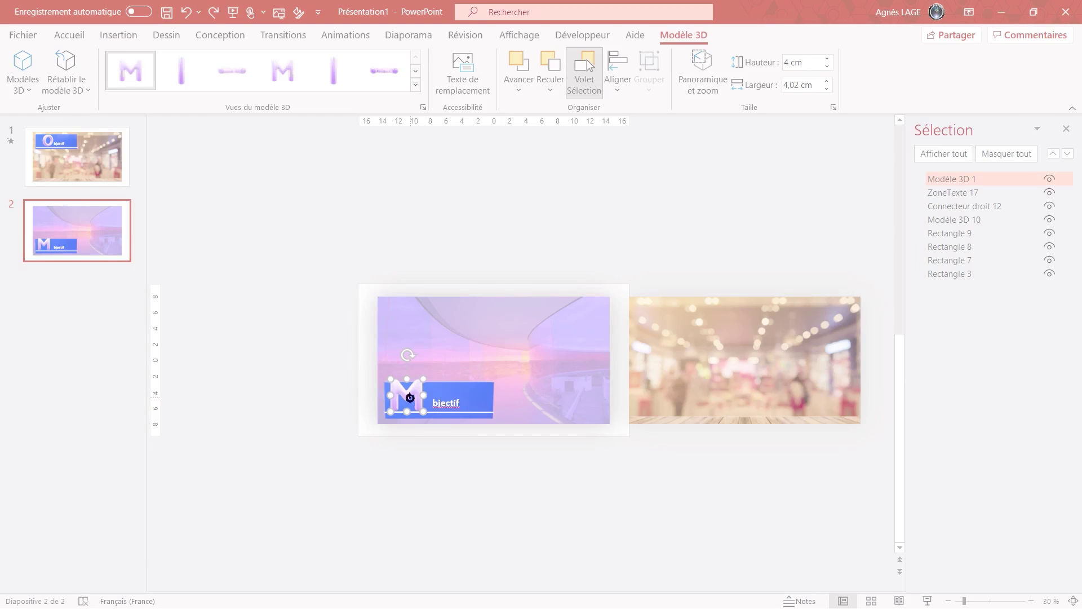
Step: Tilt the 3D M slightly and change the banner text to 'éthodologie'
{"action": "left_click_drag", "start_coordinate": [407, 396], "coordinate": [418, 397]}
{"action": "left_click_drag", "start_coordinate": [418, 398], "coordinate": [418, 397]}
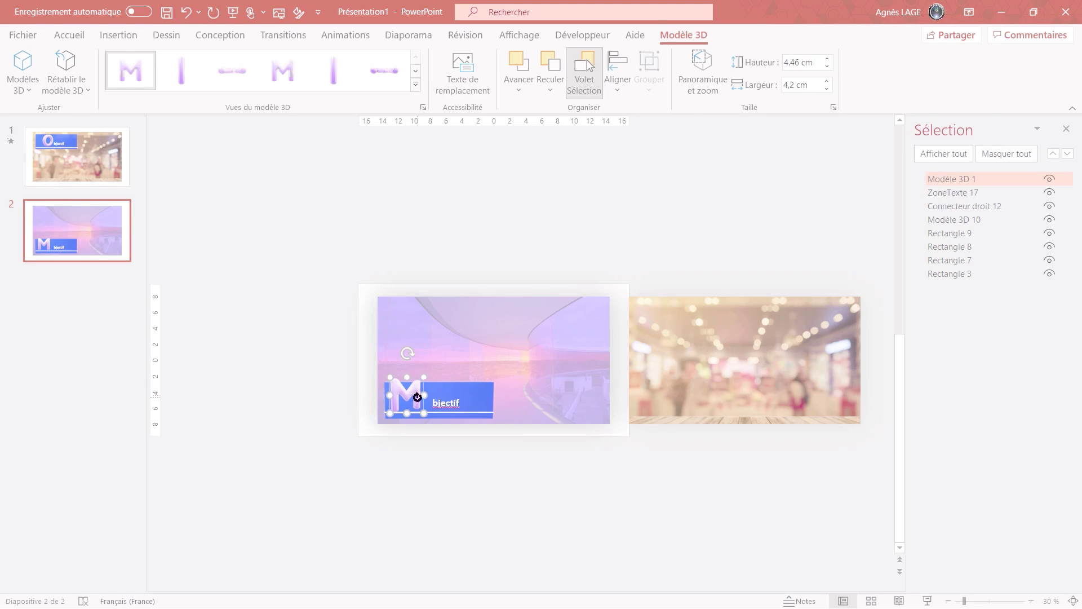
{"action": "left_click", "coordinate": [445, 404]}
{"action": "key", "text": "ctrl+a"}
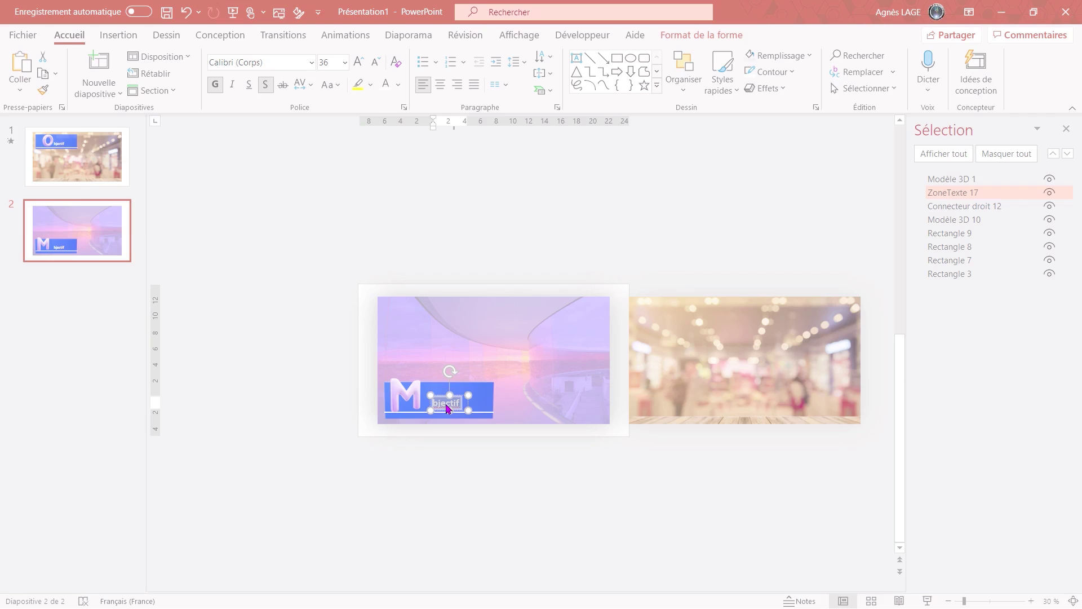
{"action": "key", "text": "ctrl+z"}
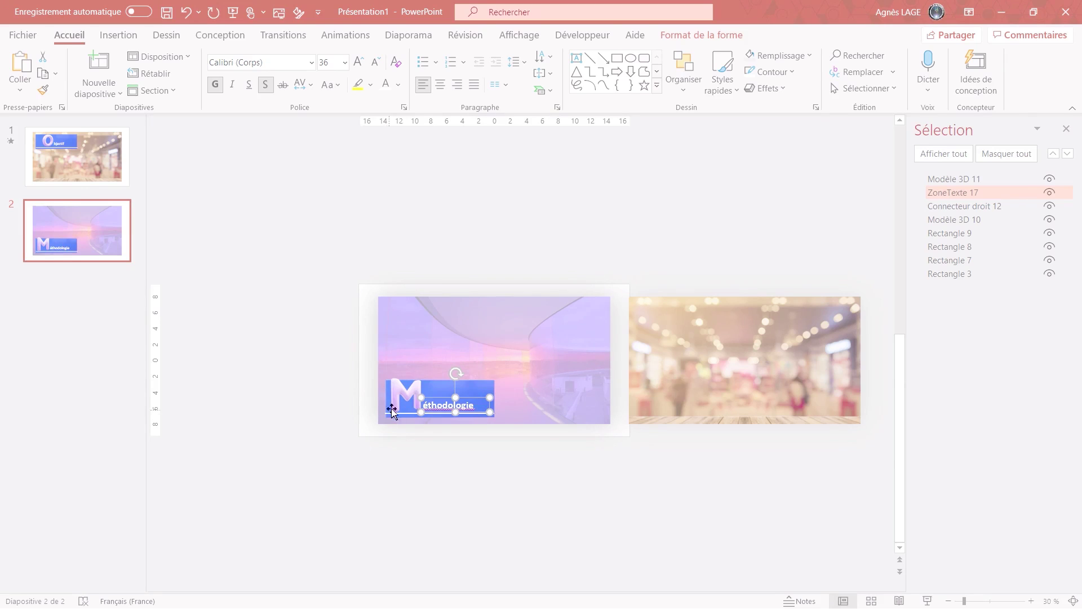
Step: Select the 3D M with the text and align them together
{"action": "left_click", "coordinate": [398, 398], "text": "shift"}
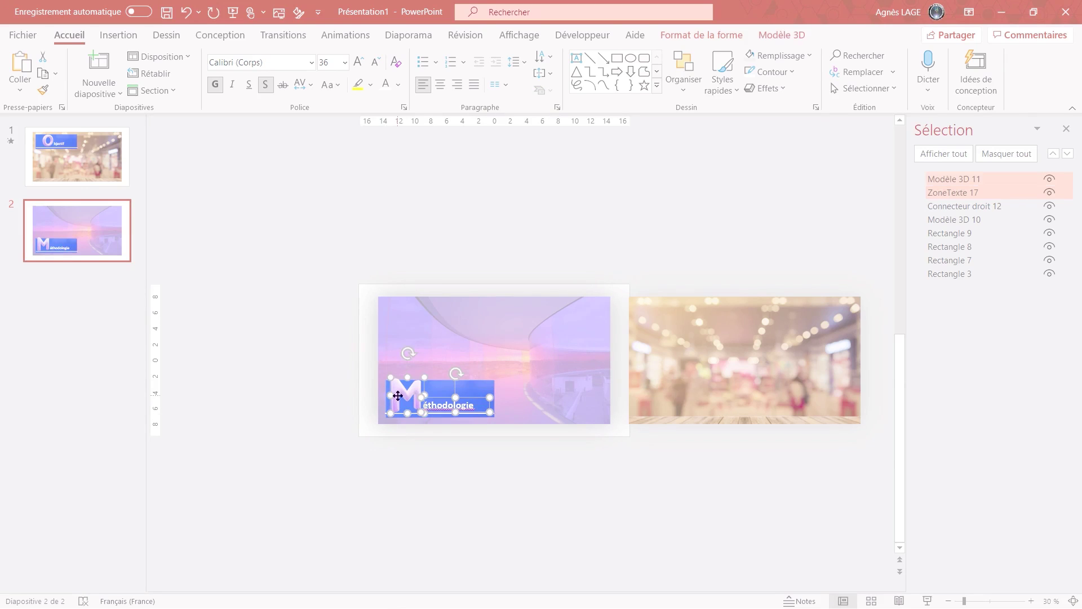
{"action": "left_click_drag", "start_coordinate": [472, 399], "coordinate": [478, 398]}
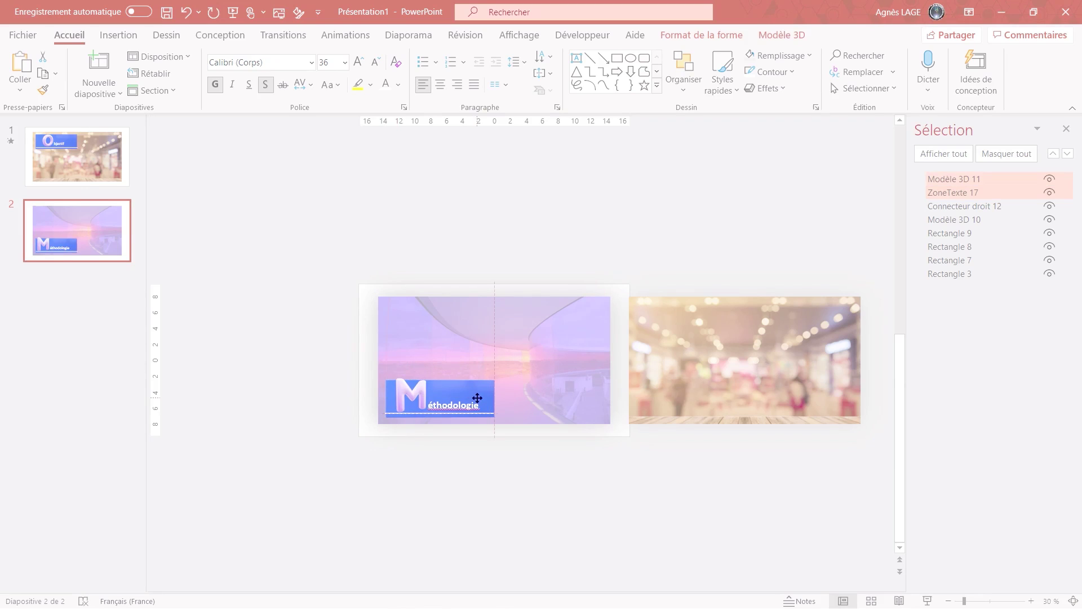
{"action": "left_click", "coordinate": [281, 38]}
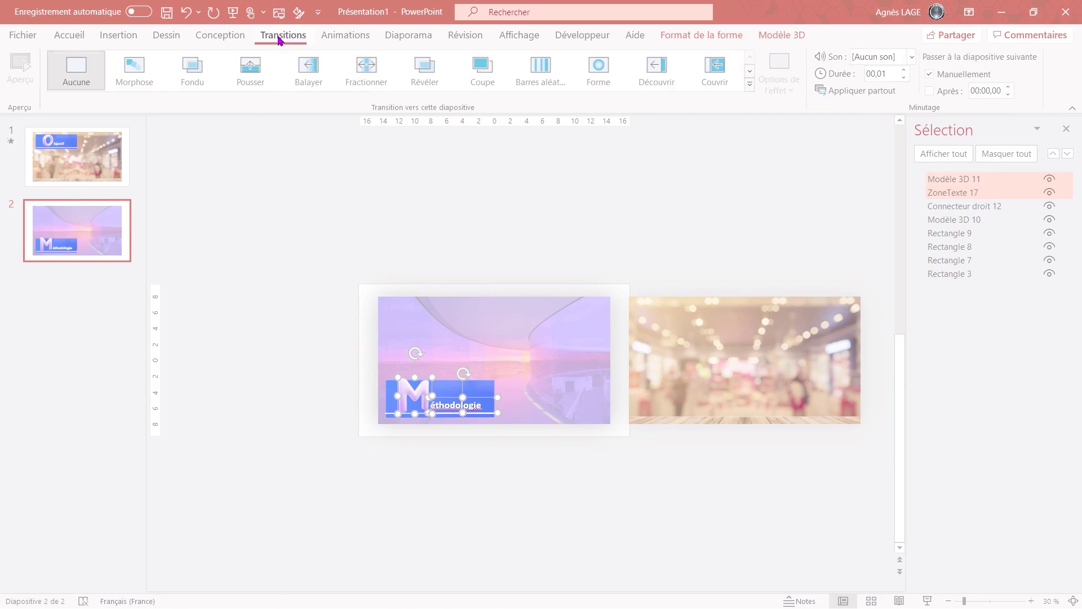
Step: Apply Morphose to slide 2 with the Caractères effect option, lasting 02,00
{"action": "left_click", "coordinate": [140, 66]}
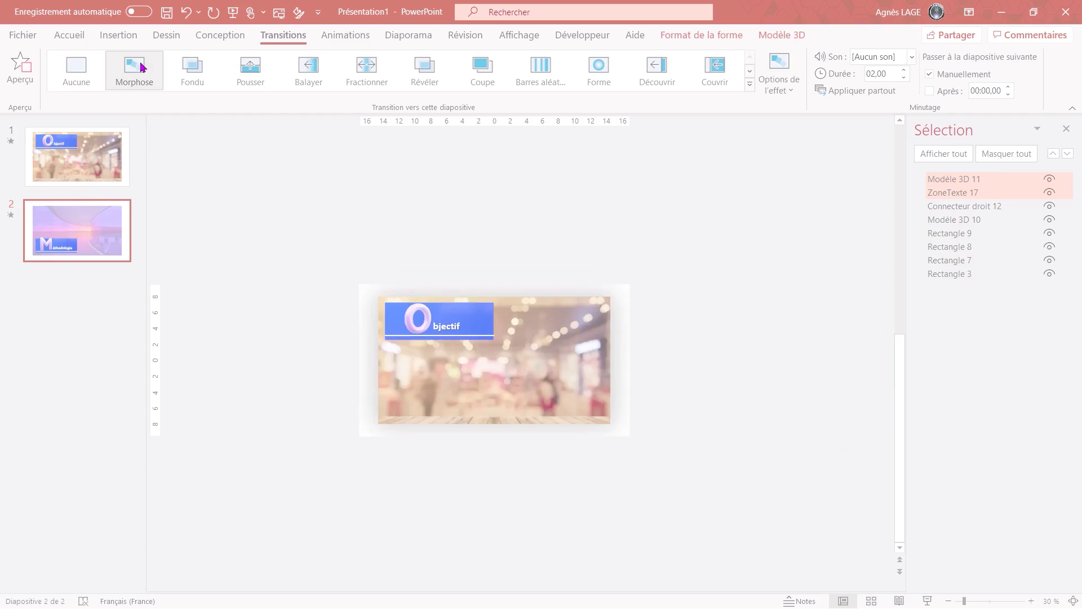
{"action": "left_click", "coordinate": [775, 86]}
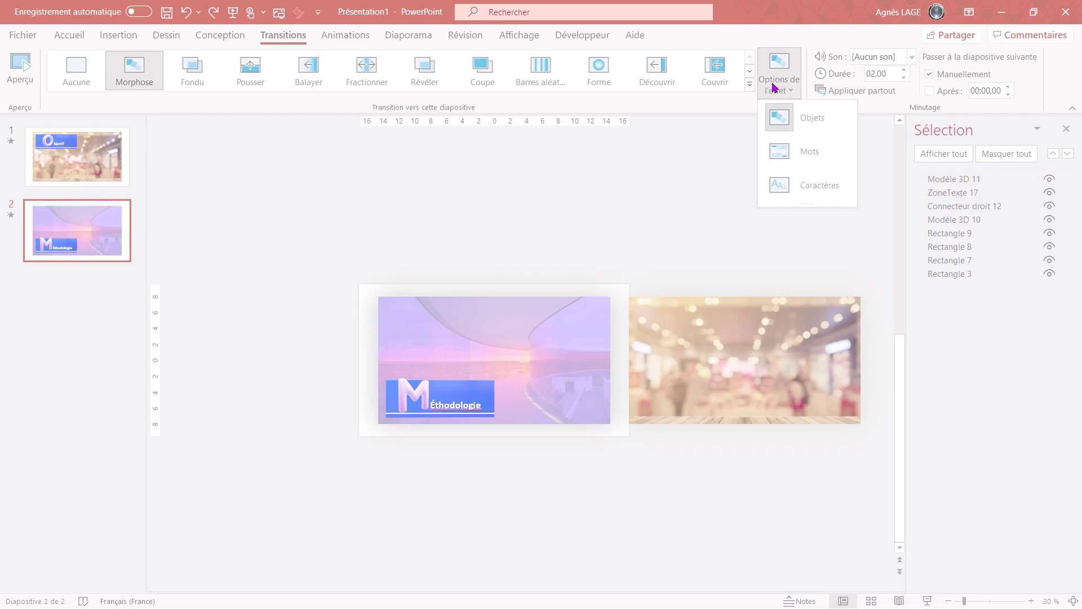
{"action": "left_click", "coordinate": [788, 186]}
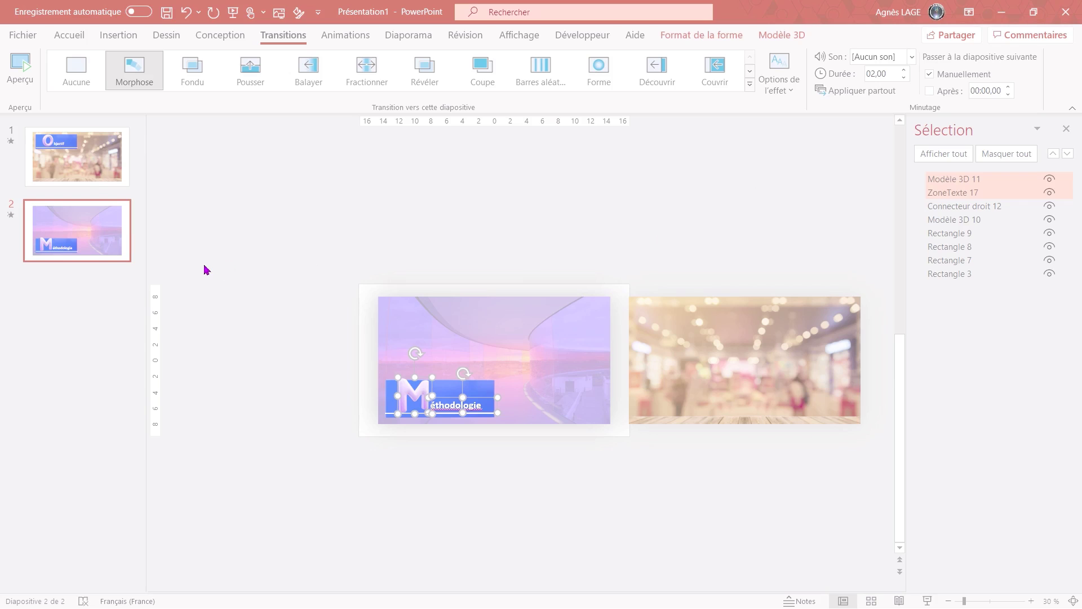
{"action": "left_click", "coordinate": [91, 246]}
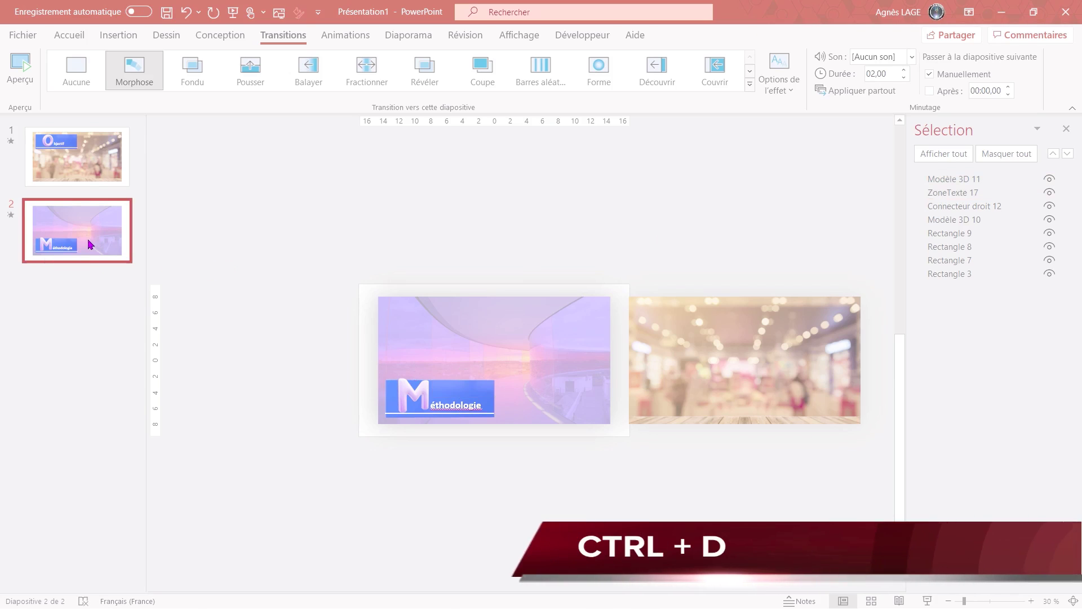
Step: Duplicate slides so slide 4 copies slide 3, then move its aurora picture aside
{"action": "key", "text": "ctrl+d"}
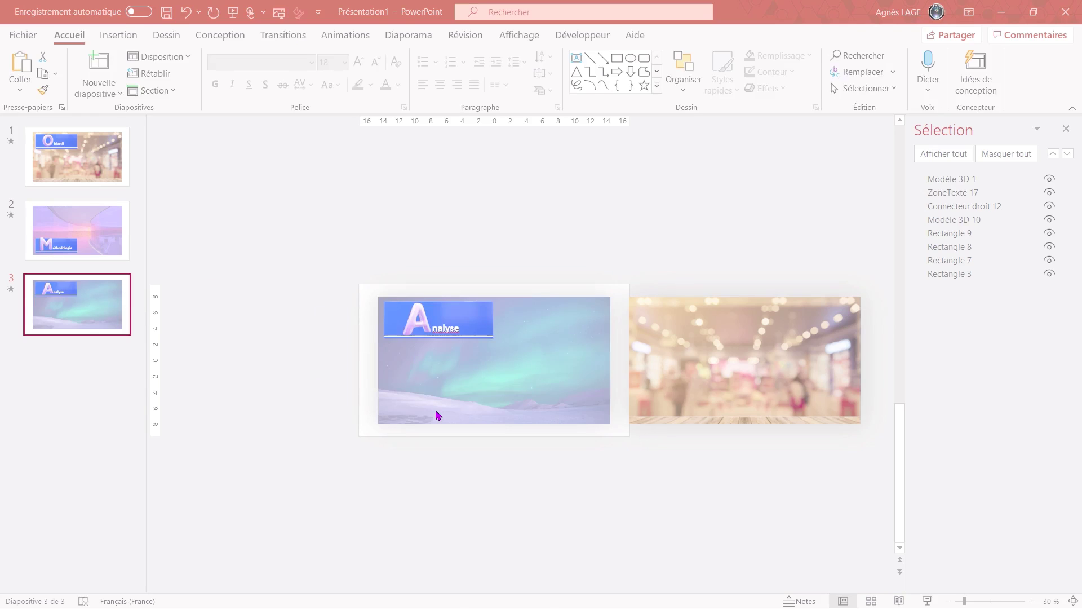
{"action": "left_click", "coordinate": [104, 314]}
{"action": "key", "text": "ctrl+d"}
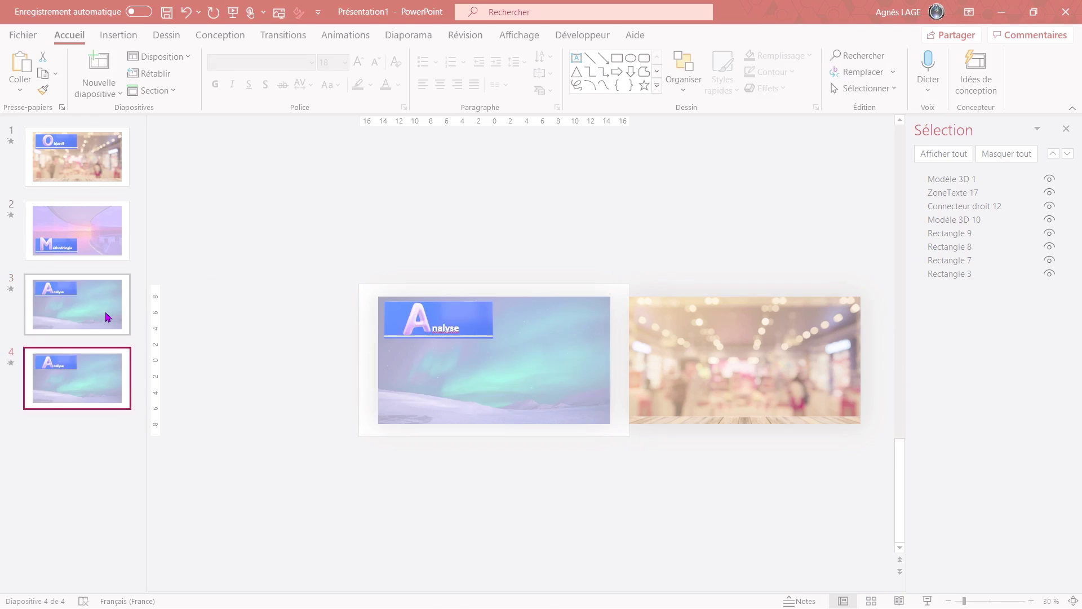
{"action": "mouse_move", "coordinate": [433, 404]}
{"action": "left_mouse_down"}
{"action": "mouse_move", "coordinate": [607, 391]}
{"action": "mouse_move", "coordinate": [688, 401]}
{"action": "left_mouse_up"}
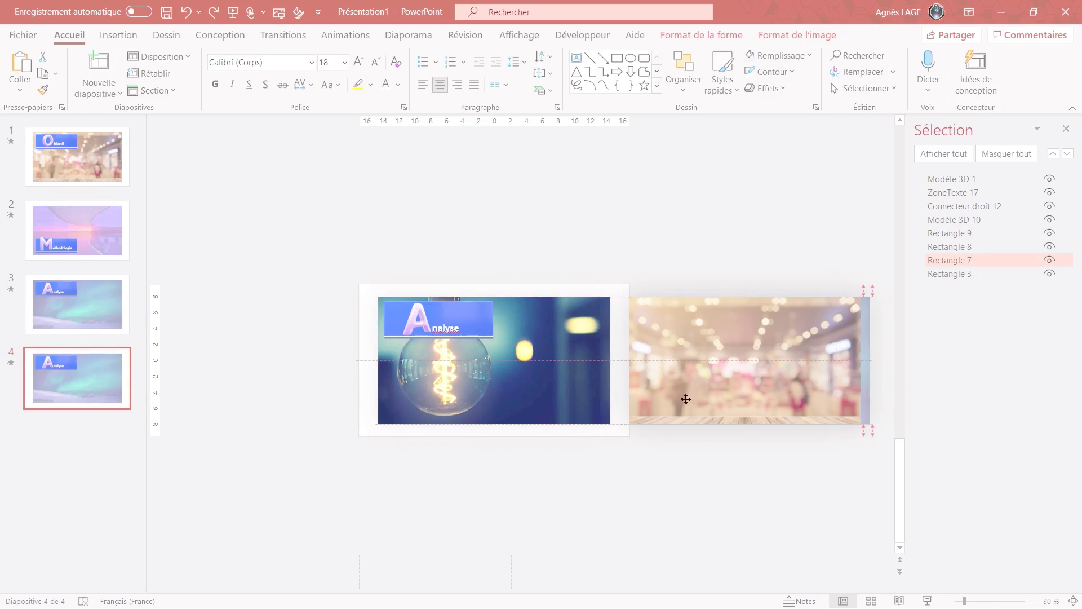
Step: Hide the letter, caption and line, then rotate the blue banner into a flat, front-facing box
{"action": "left_click", "coordinate": [1050, 179]}
{"action": "left_click", "coordinate": [1050, 193]}
{"action": "left_click", "coordinate": [1050, 208]}
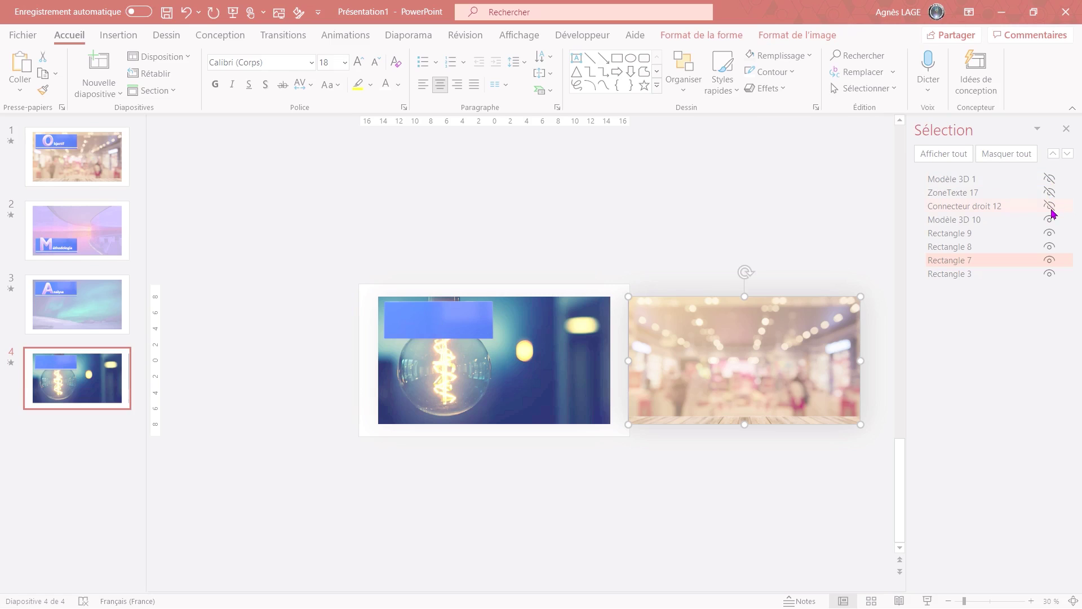
{"action": "left_click", "coordinate": [448, 329]}
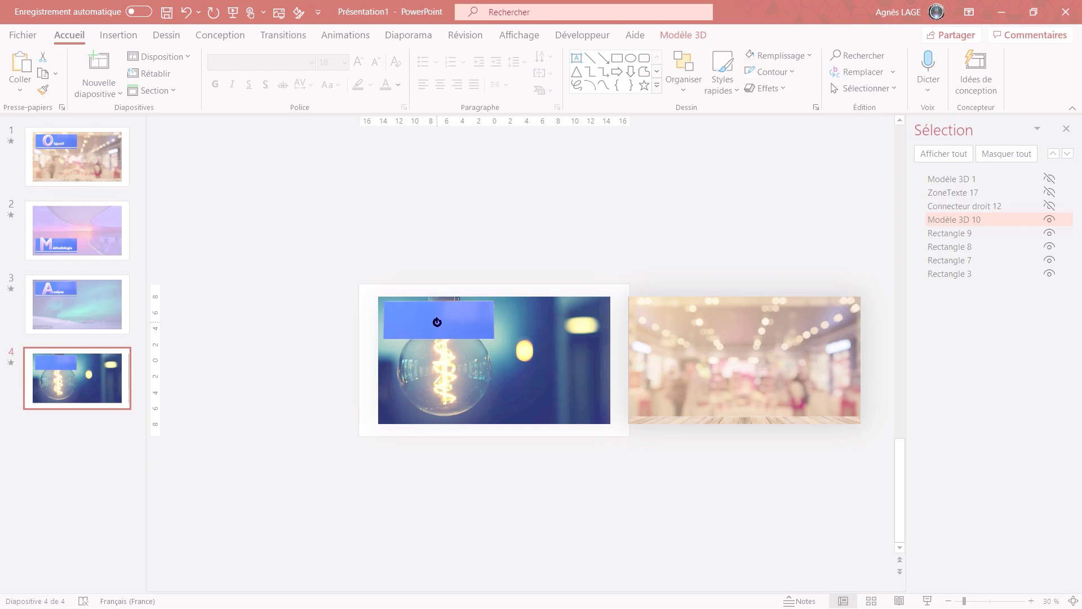
{"action": "mouse_move", "coordinate": [437, 322]}
{"action": "left_mouse_down"}
{"action": "mouse_move", "coordinate": [581, 334]}
{"action": "mouse_move", "coordinate": [592, 387]}
{"action": "left_mouse_up"}
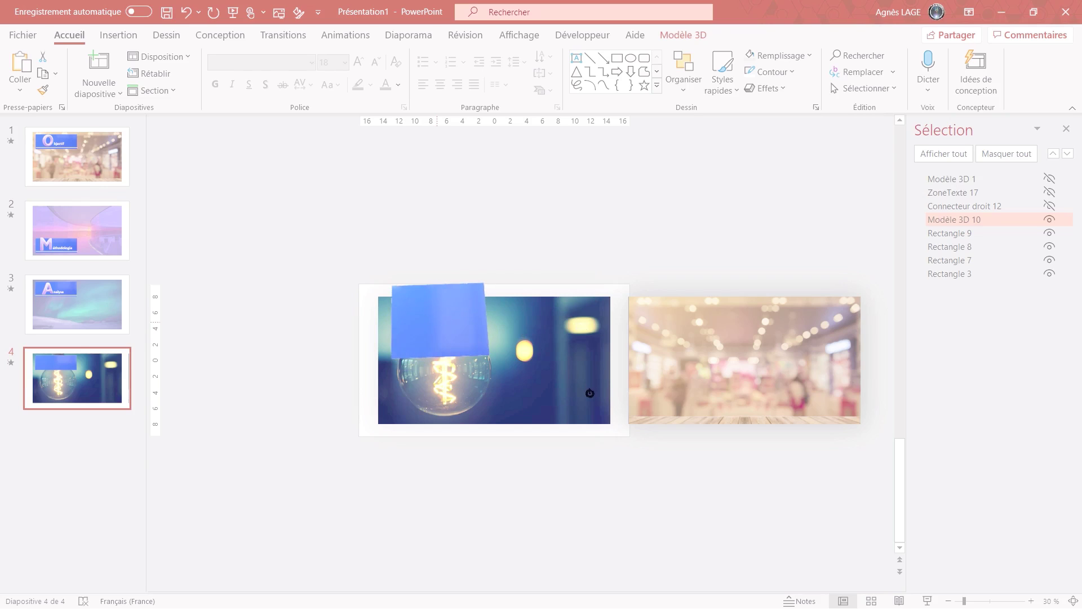
{"action": "mouse_move", "coordinate": [592, 387]}
{"action": "left_mouse_down"}
{"action": "mouse_move", "coordinate": [496, 349]}
{"action": "mouse_move", "coordinate": [535, 380]}
{"action": "left_mouse_up"}
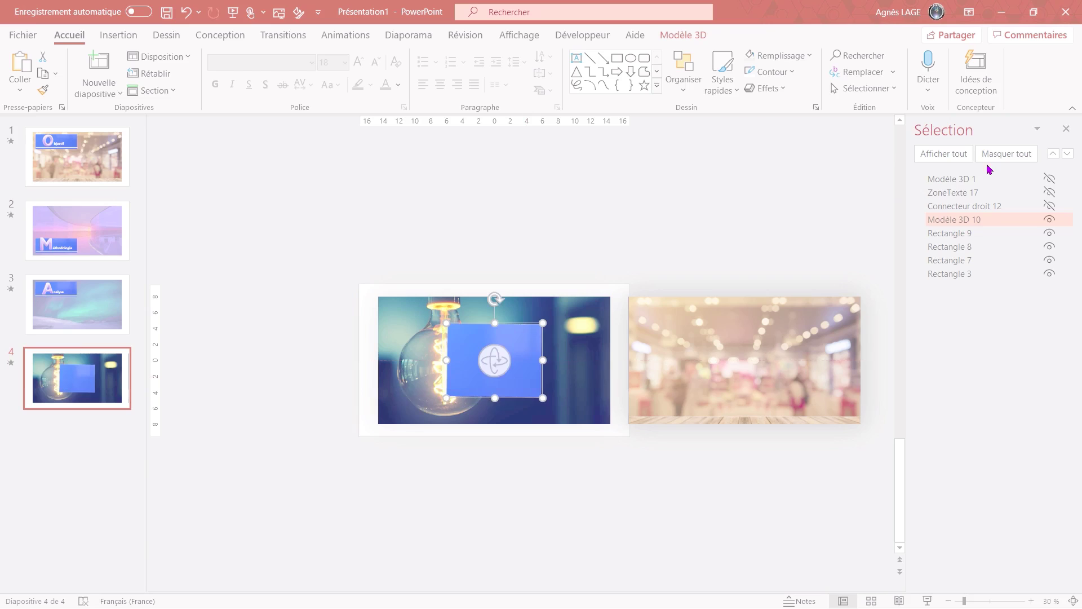
Step: Unhide the letter, caption and line, move them onto the box, and shorten the line
{"action": "left_click", "coordinate": [1049, 179]}
{"action": "left_click", "coordinate": [1049, 193]}
{"action": "left_click", "coordinate": [1050, 206]}
{"action": "left_click_drag", "start_coordinate": [367, 241], "coordinate": [519, 350]}
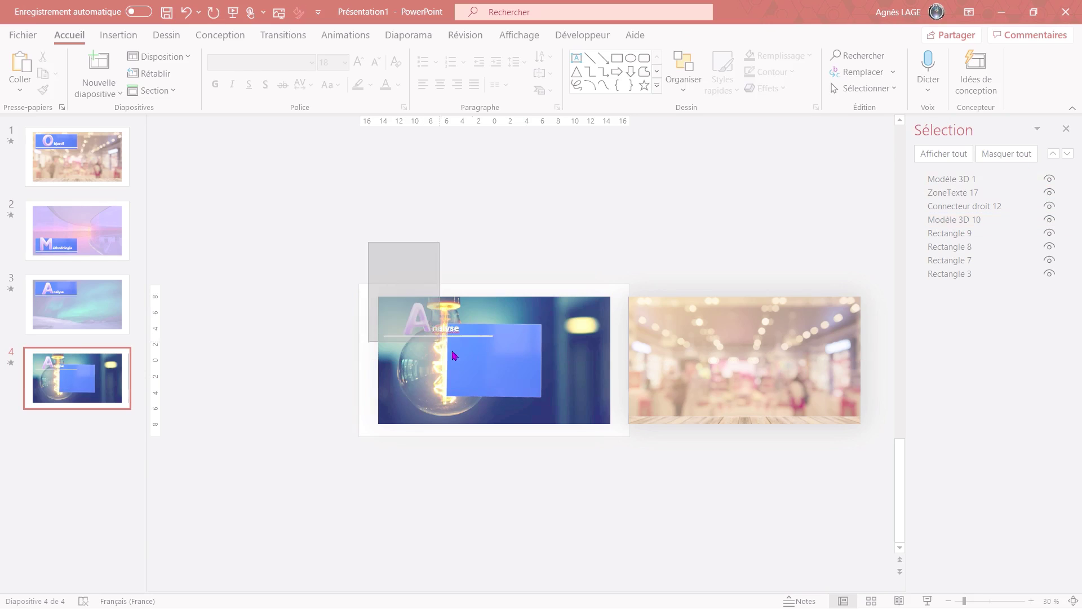
{"action": "mouse_move", "coordinate": [397, 335]}
{"action": "left_mouse_down"}
{"action": "mouse_move", "coordinate": [443, 348]}
{"action": "mouse_move", "coordinate": [457, 385]}
{"action": "left_mouse_up"}
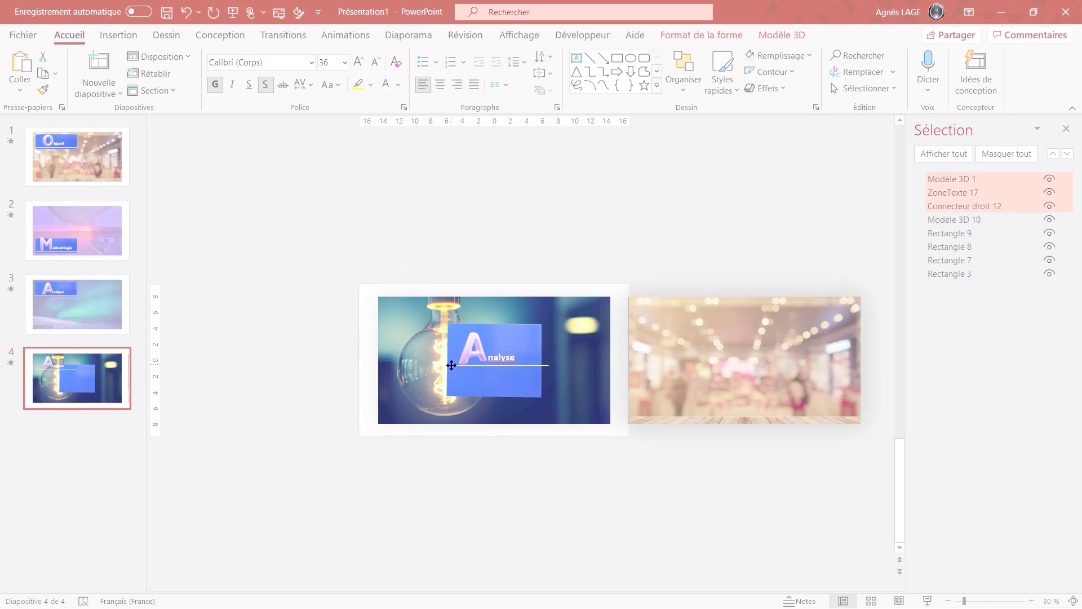
{"action": "left_click", "coordinate": [479, 458]}
{"action": "left_click", "coordinate": [554, 385]}
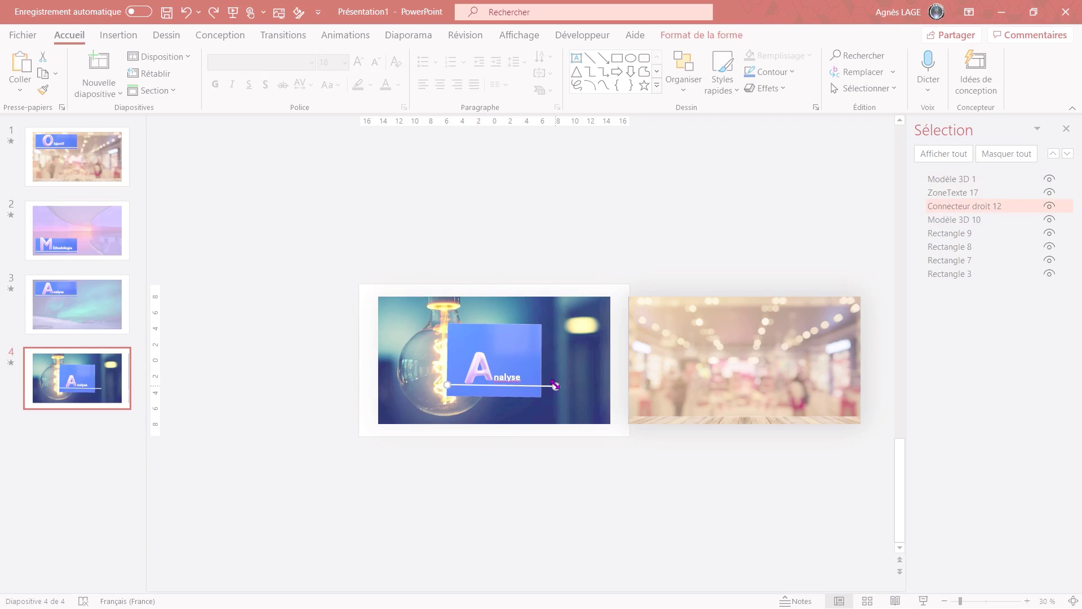
{"action": "left_click_drag", "start_coordinate": [554, 385], "coordinate": [541, 385]}
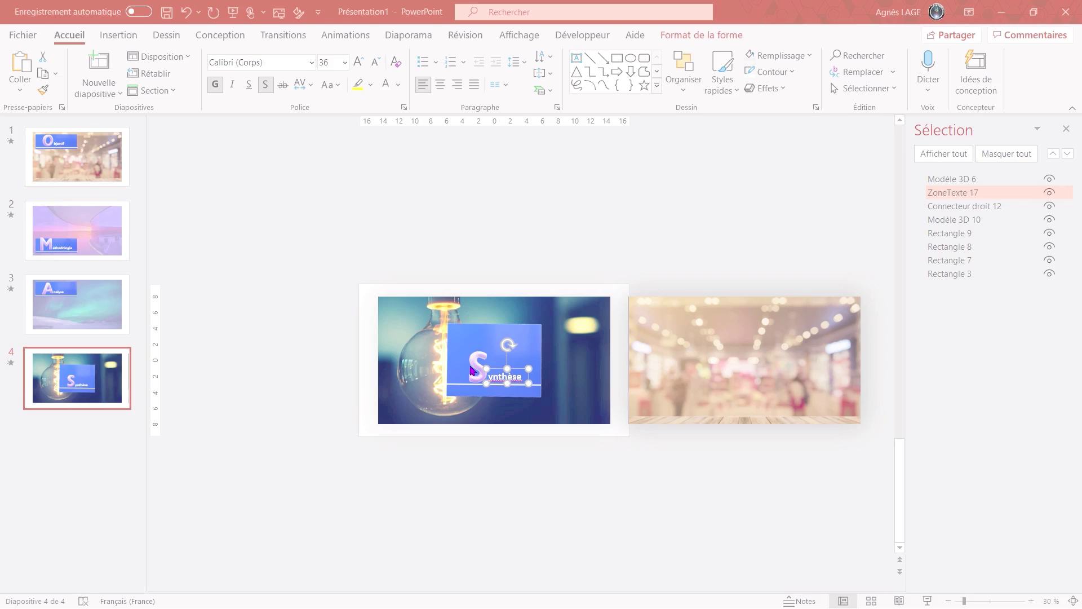
{"action": "left_click", "coordinate": [95, 162]}
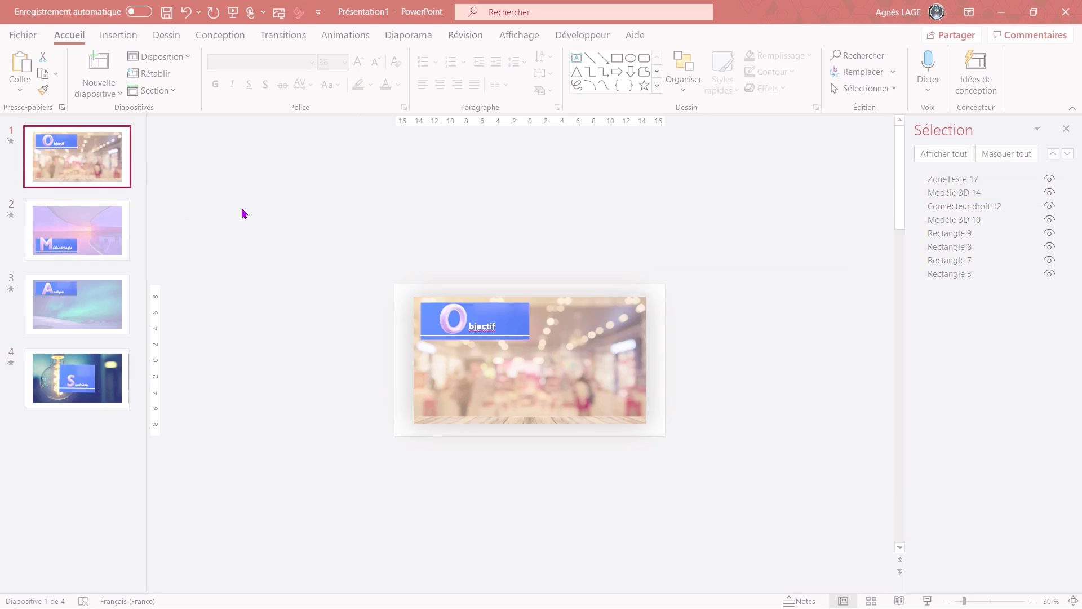
Step: Rename slide 1's 3D O model to '!!lettre' in the Selection pane, copying the name
{"action": "left_click", "coordinate": [458, 309]}
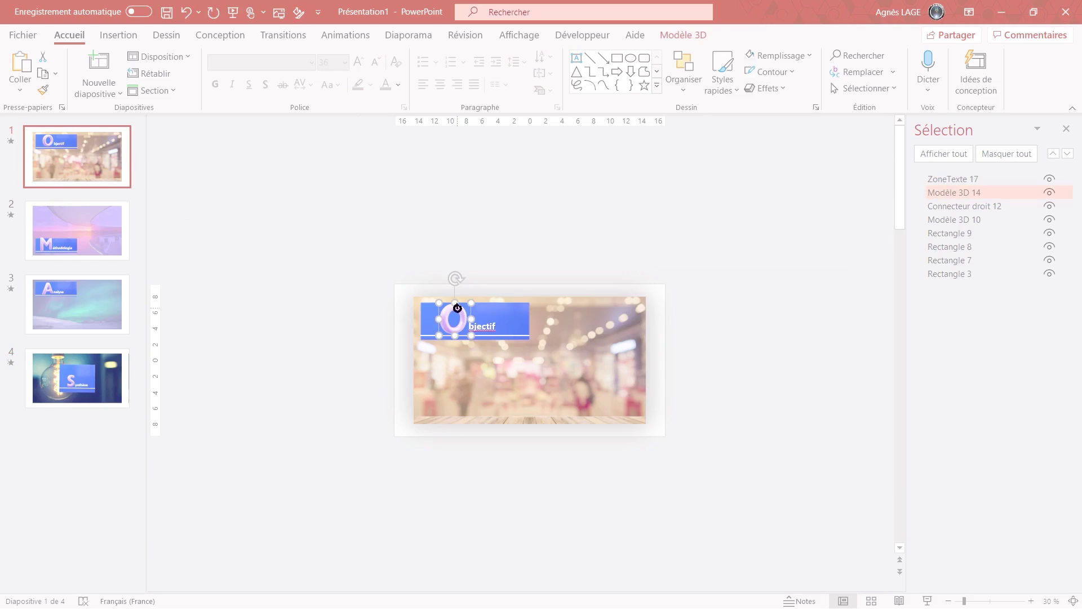
{"action": "double_click", "coordinate": [954, 193]}
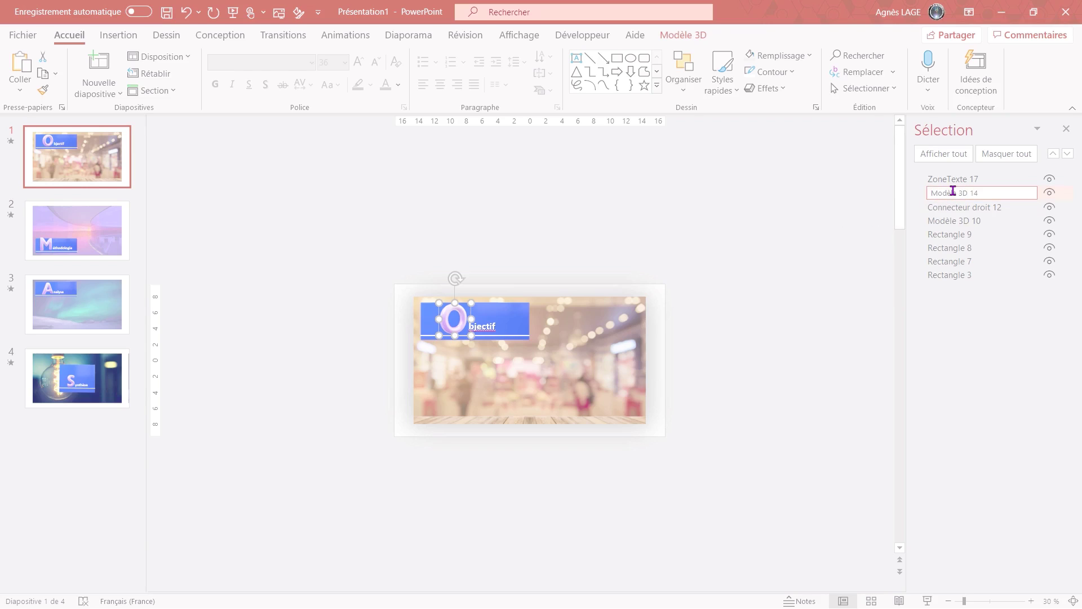
{"action": "key", "text": "ctrl+a"}
{"action": "key", "text": "Delete"}
{"action": "type", "text": "lettre"}
{"action": "key", "text": "ctrl+a"}
{"action": "key", "text": "ctrl+c"}
{"action": "key", "text": "Return"}
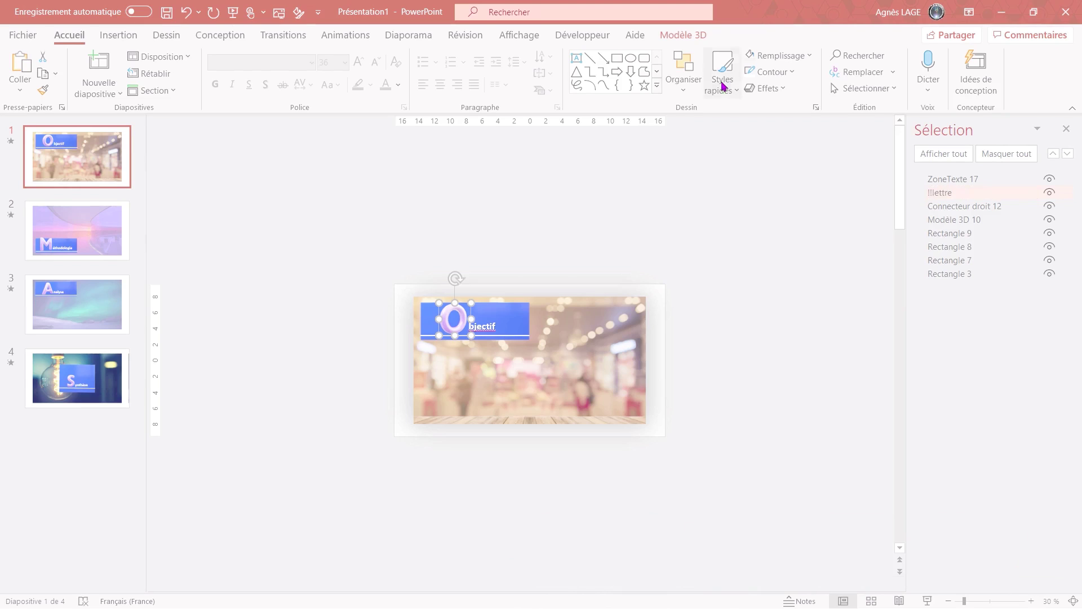
{"action": "left_click", "coordinate": [86, 234]}
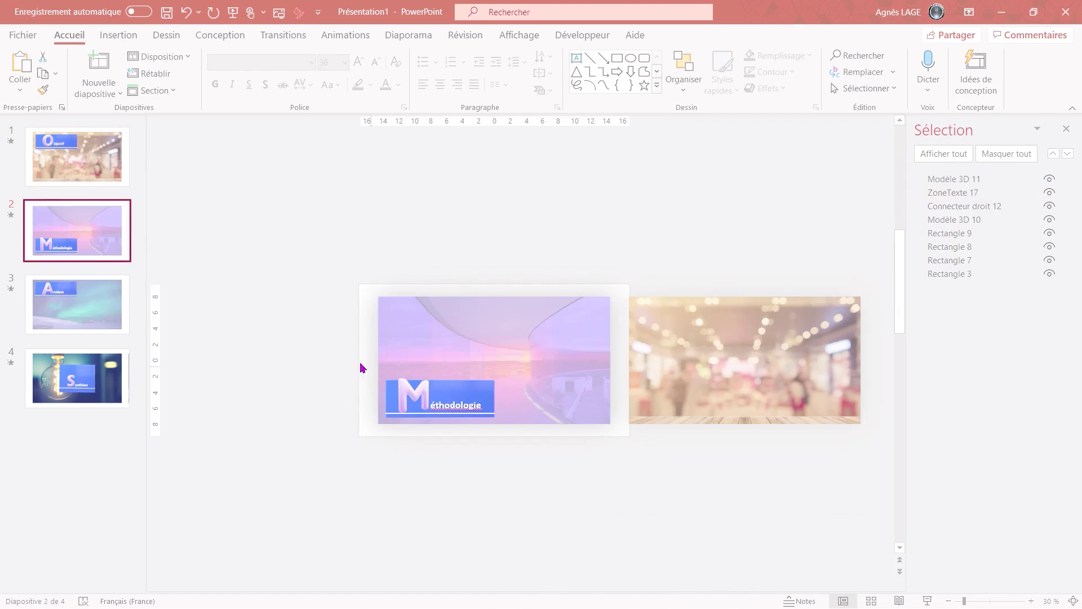
Step: Rename slide 2's 3D M model to !!lettre in the Selection pane, then go to slide 4
{"action": "left_click", "coordinate": [409, 388]}
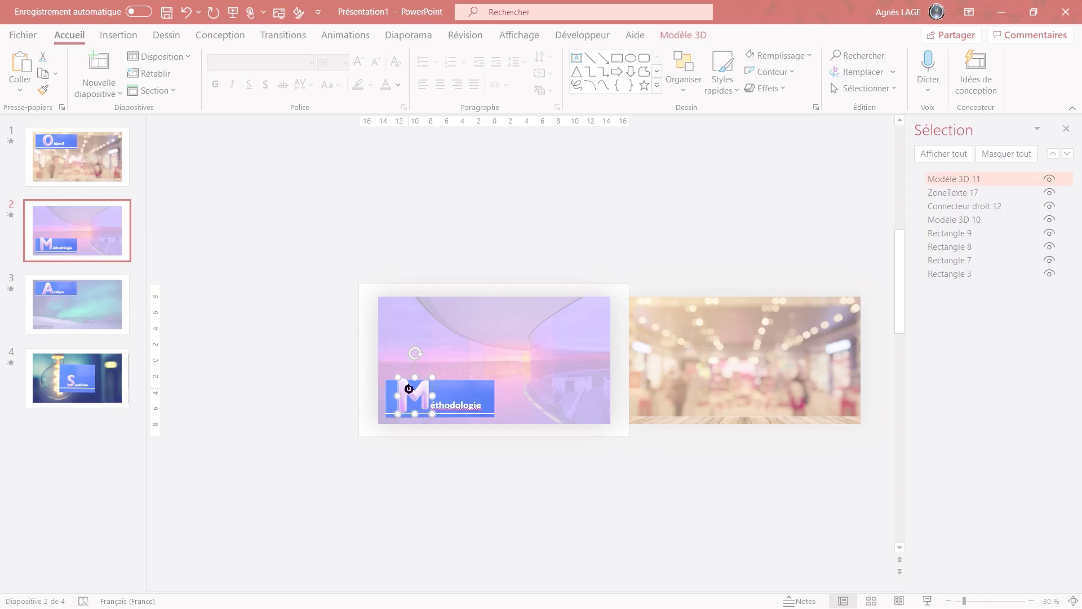
{"action": "left_click", "coordinate": [942, 178]}
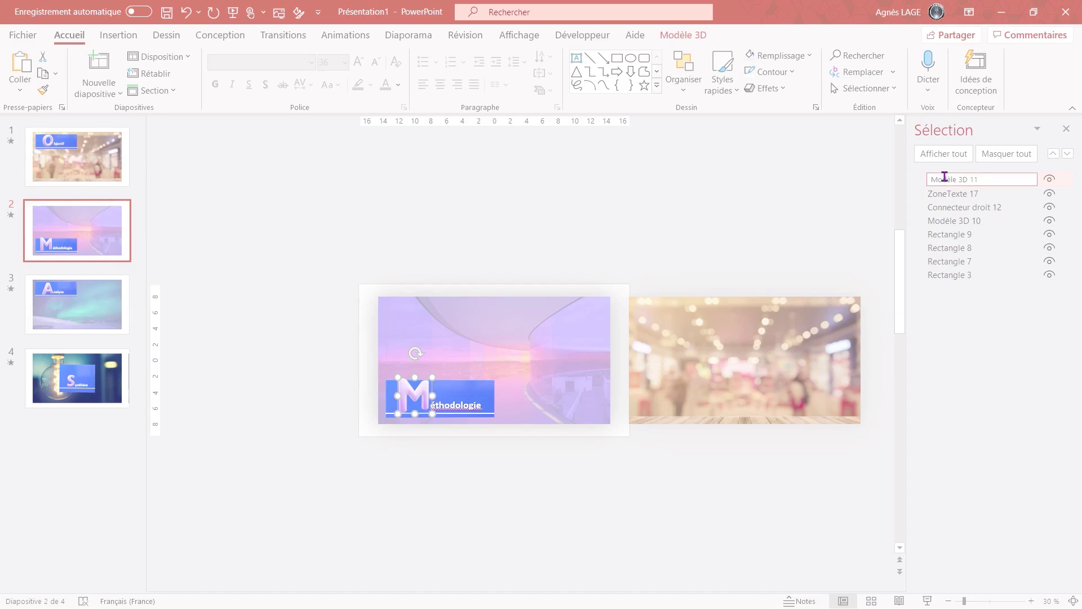
{"action": "key", "text": "ctrl+a"}
{"action": "key", "text": "ctrl+v"}
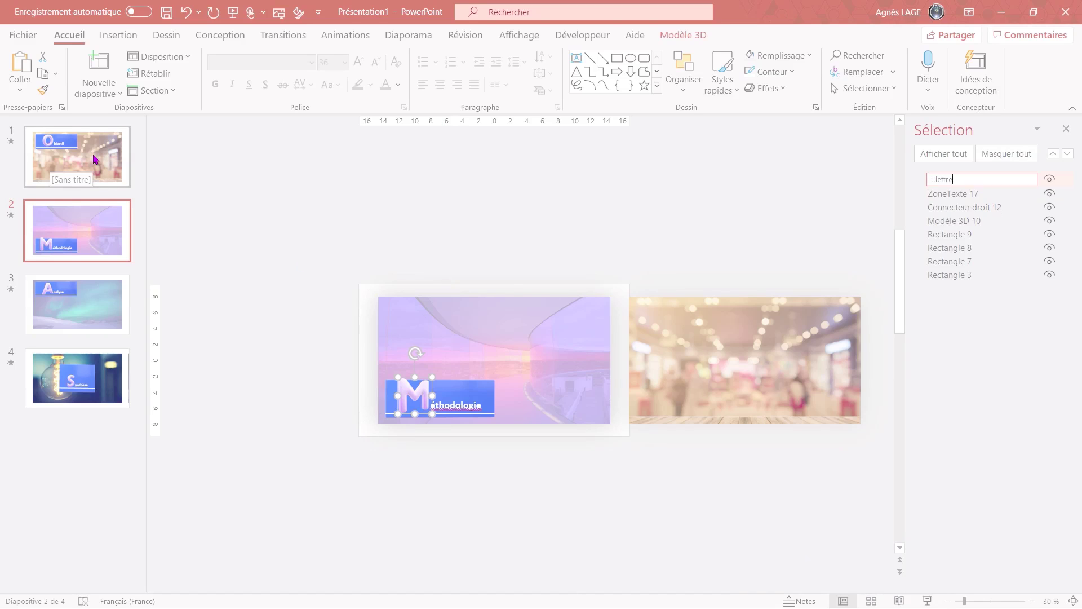
{"action": "key", "text": "Return"}
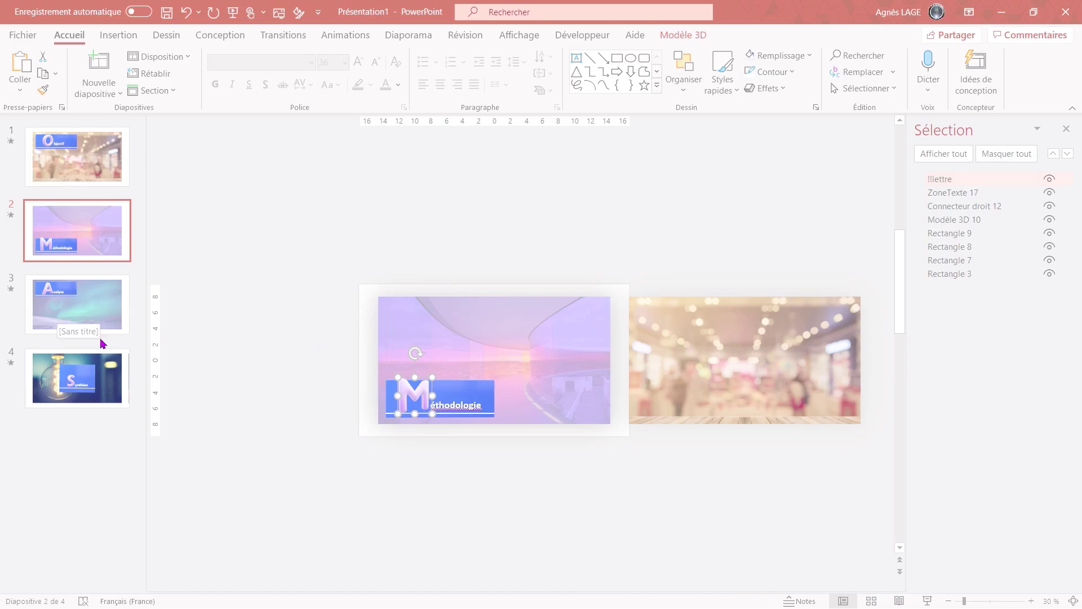
{"action": "left_click", "coordinate": [100, 376]}
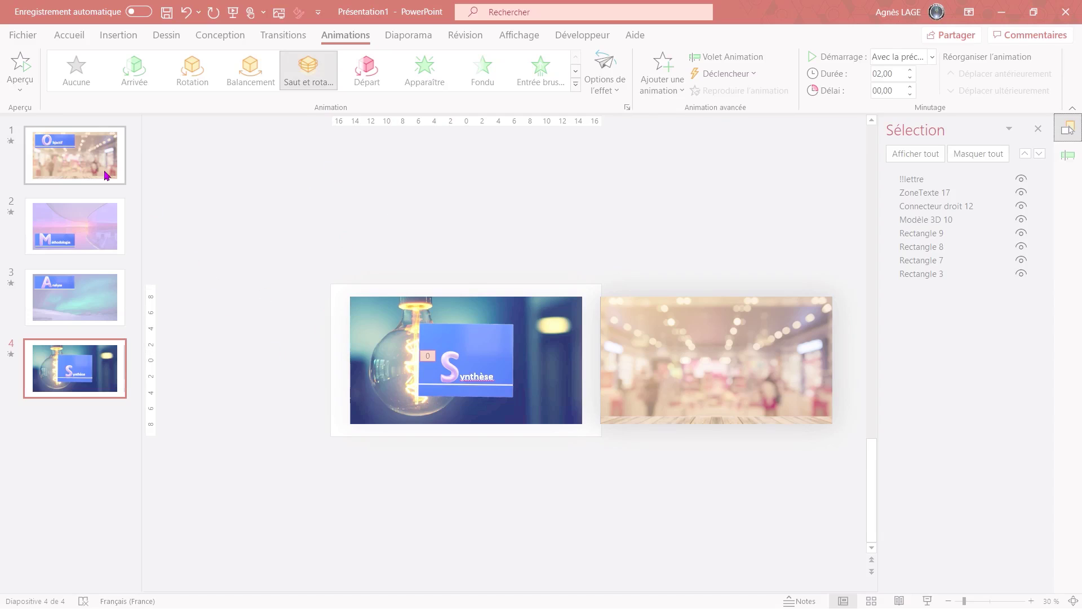
Step: Run the deck as a full-screen slideshow starting from slide 1, the Objectif slide
{"action": "left_click", "coordinate": [80, 167]}
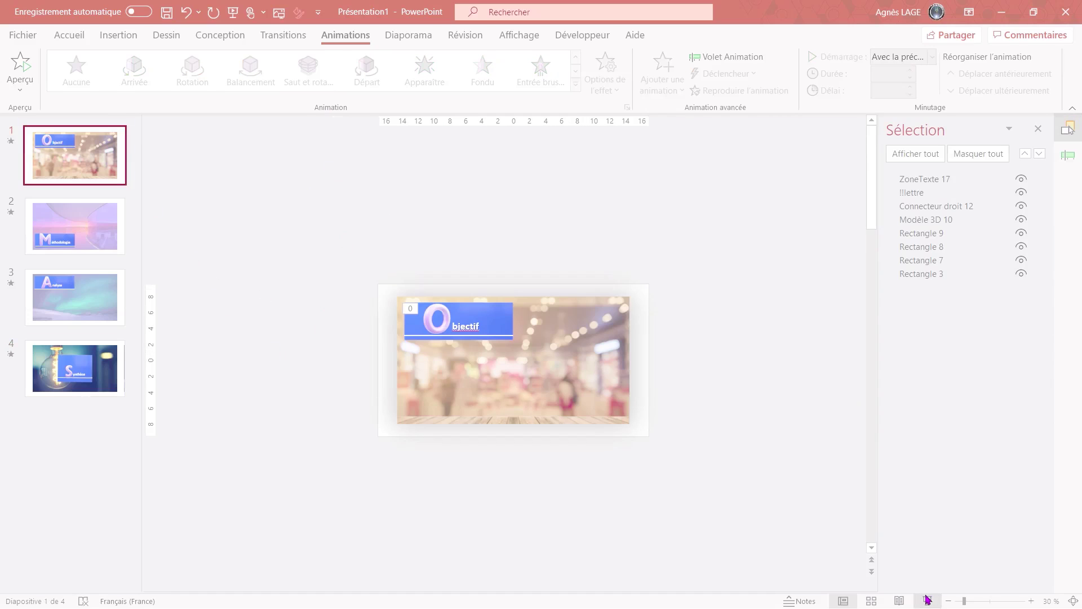
{"action": "left_click", "coordinate": [928, 600]}
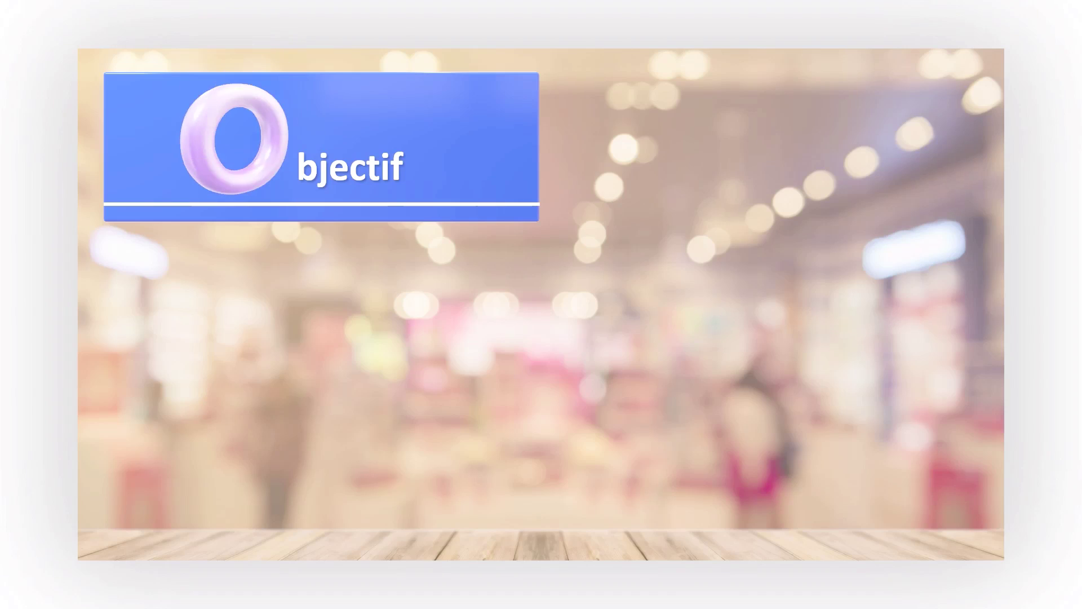